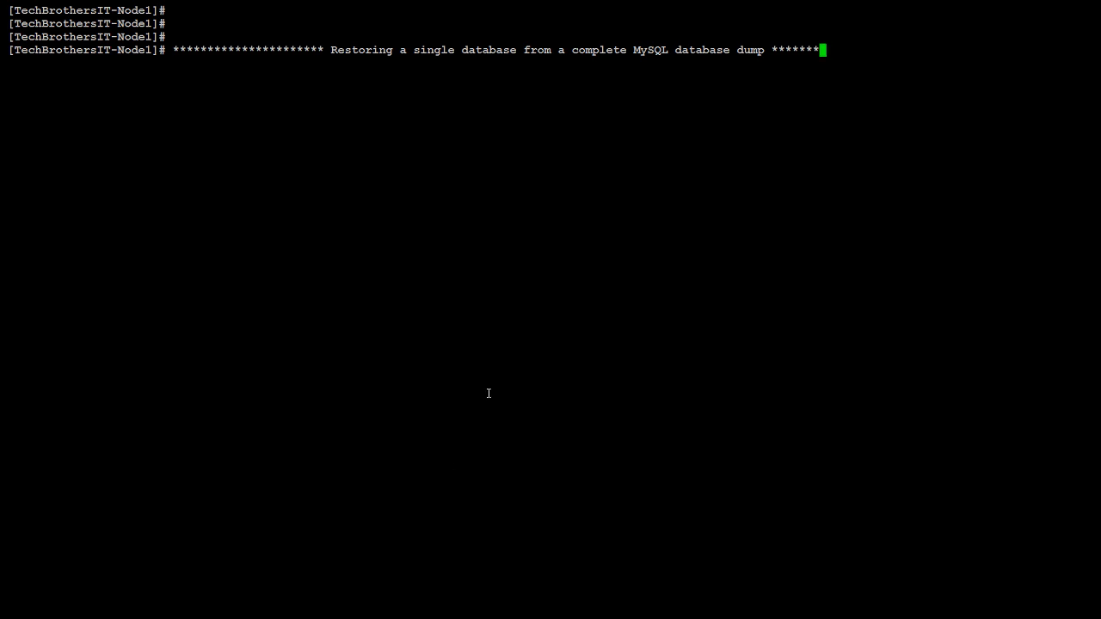
Enter the title comment about restoring one database from a complete MySQL dump.
key(Return)
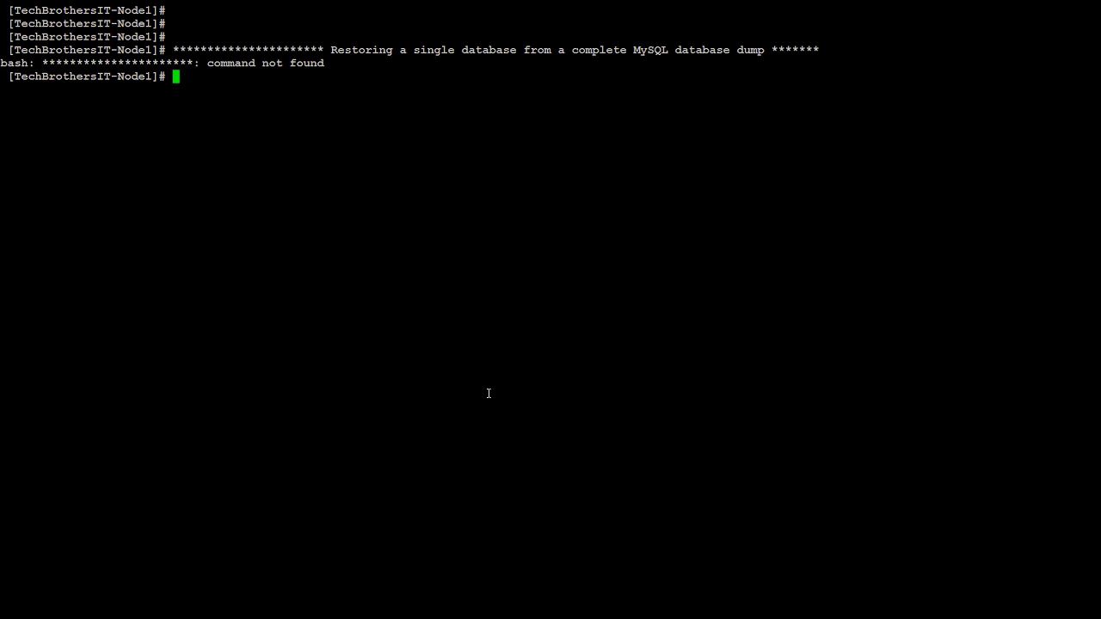
text(mysql -)
text(u root )
text(-p)
Log into MariaDB as root and run show databases; to list the six databases.
key(Return)
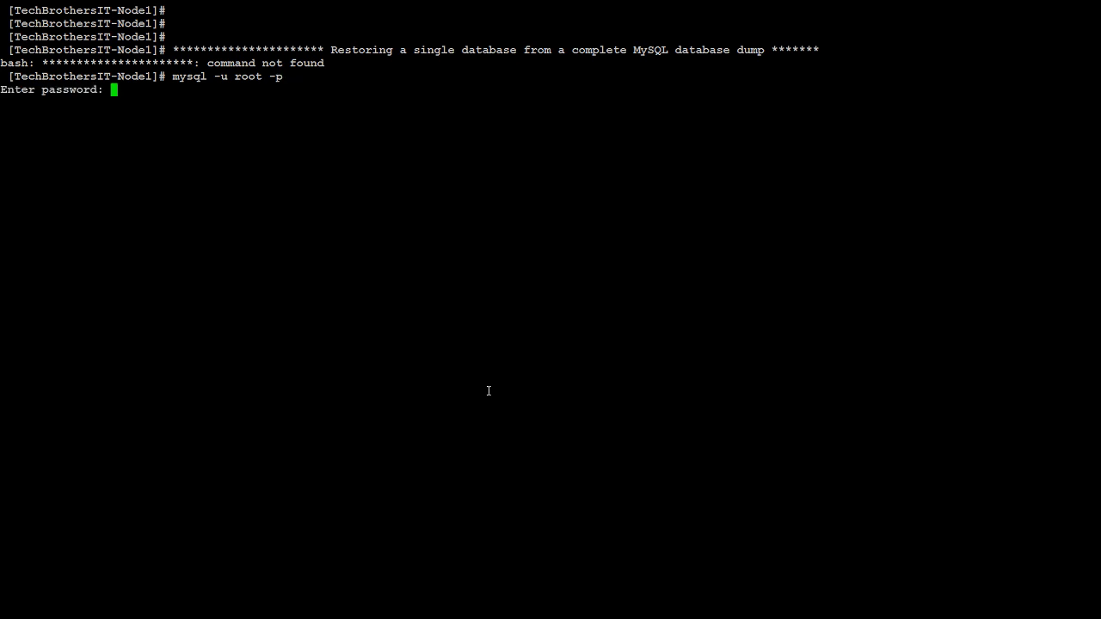
key(Return)
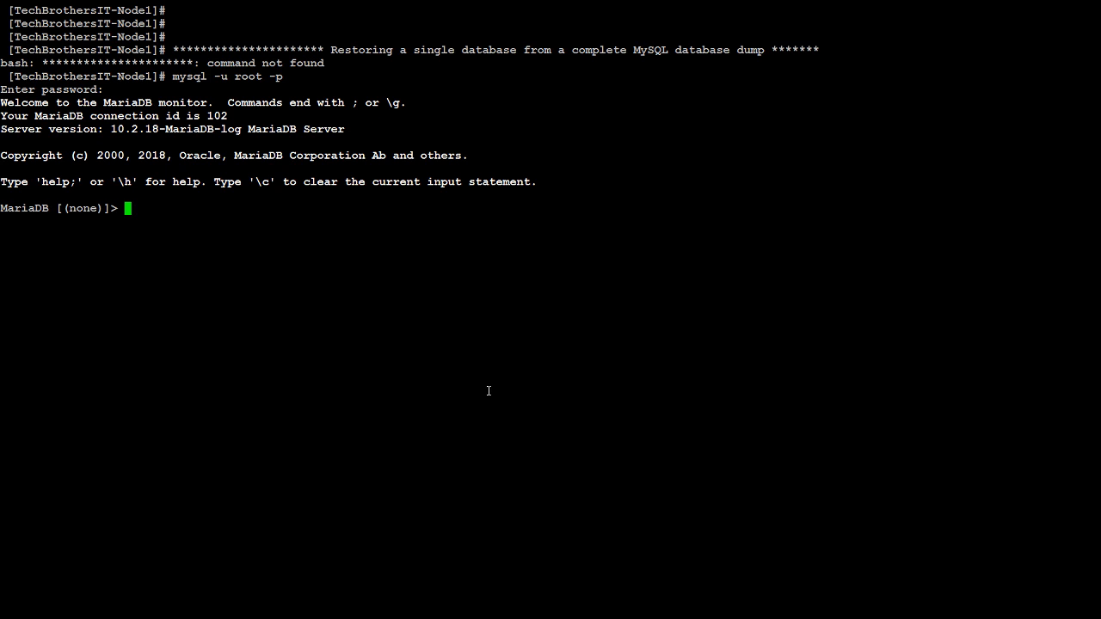
text(show )
text(databases;)
key(Return)
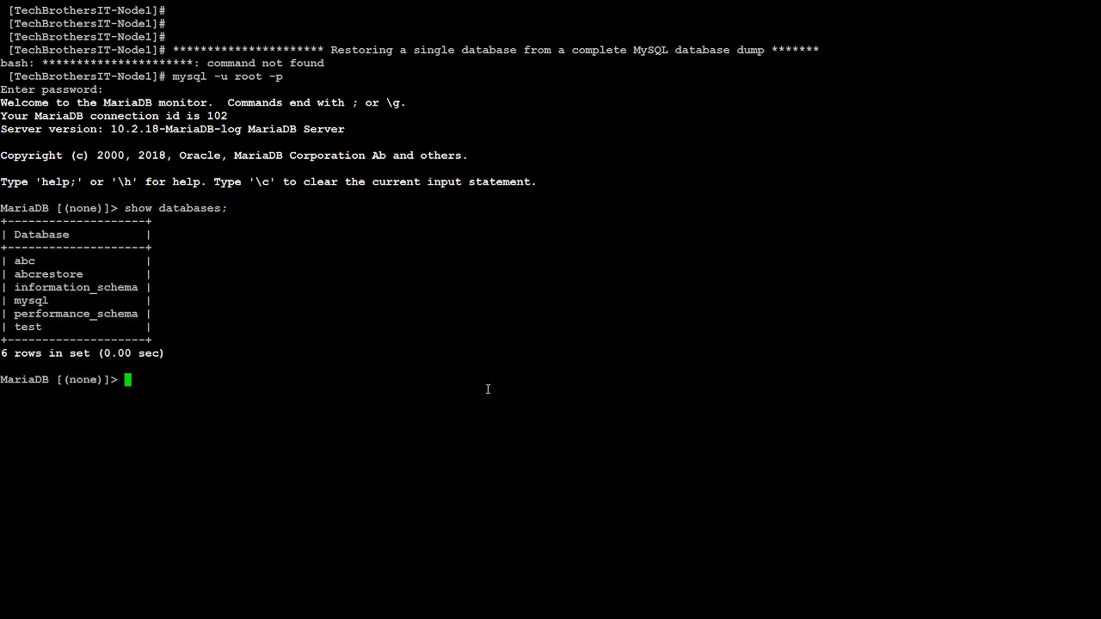
Point out abc, abcrestore, test and the system databases in the list, then exit to the shell.
double_click(25, 260)
double_click(44, 274)
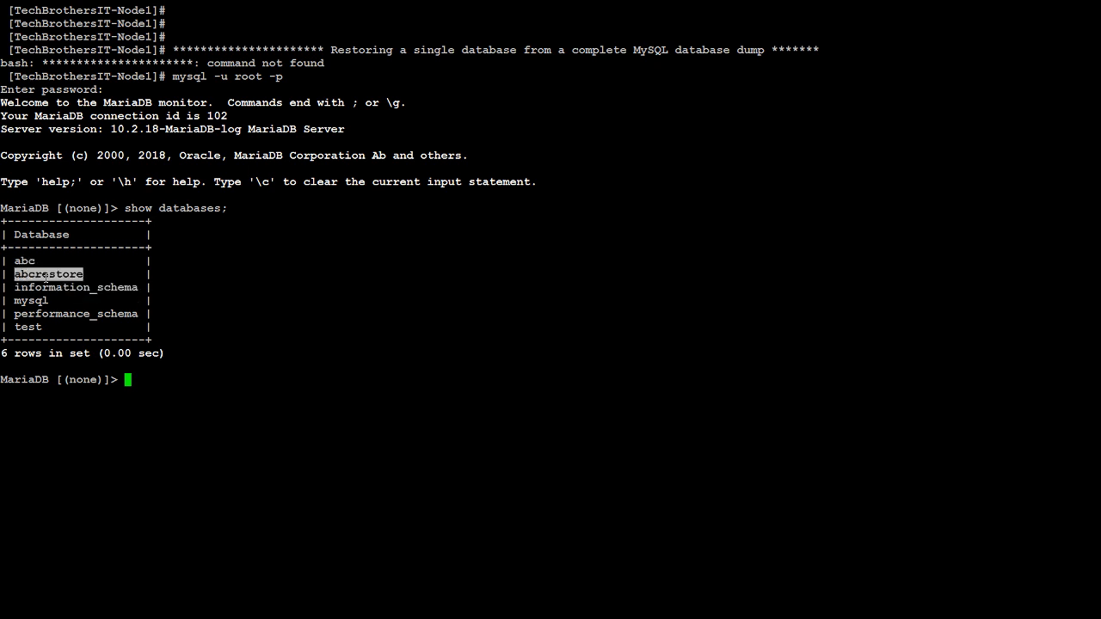
double_click(28, 326)
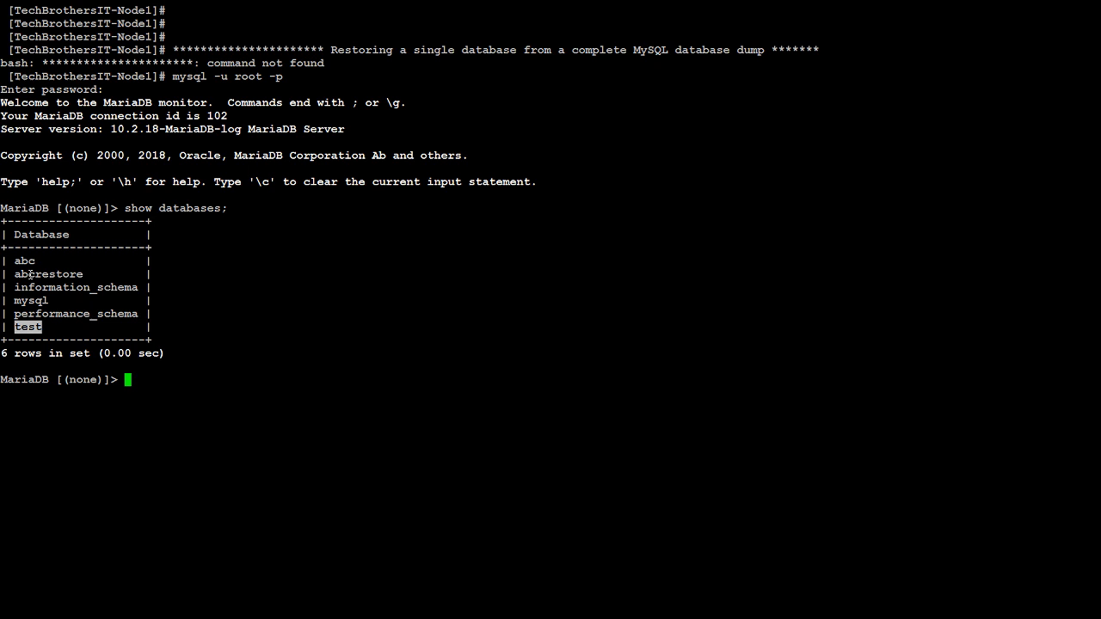
mouse_move(15, 286)
mouse_down()
mouse_move(142, 302)
mouse_move(144, 315)
mouse_up()
click(161, 260)
drag(14, 259, 103, 328)
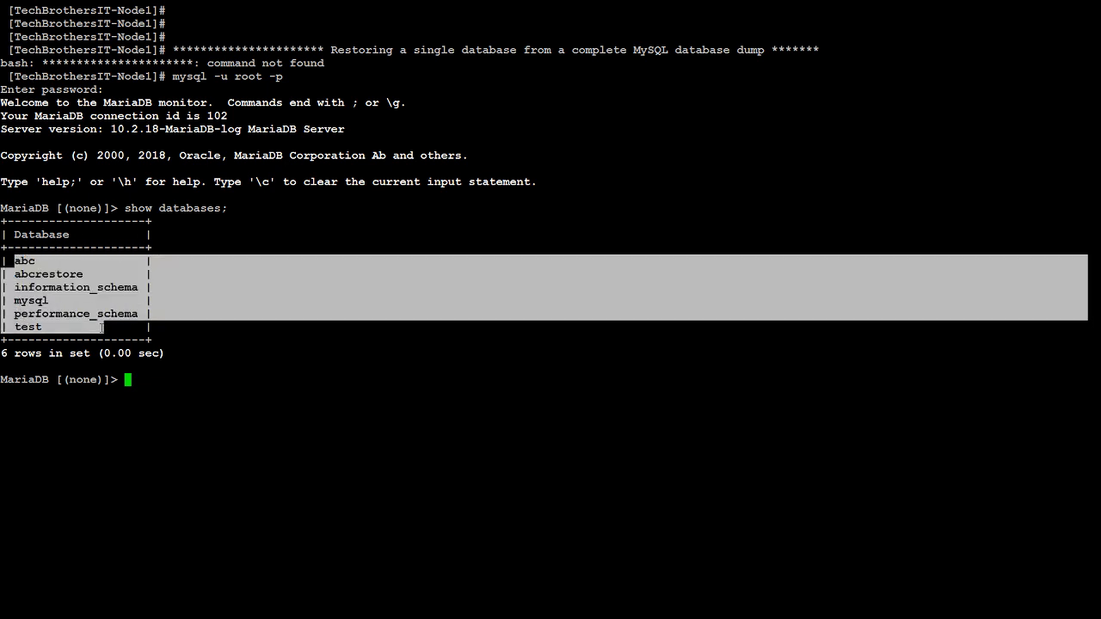
click(191, 379)
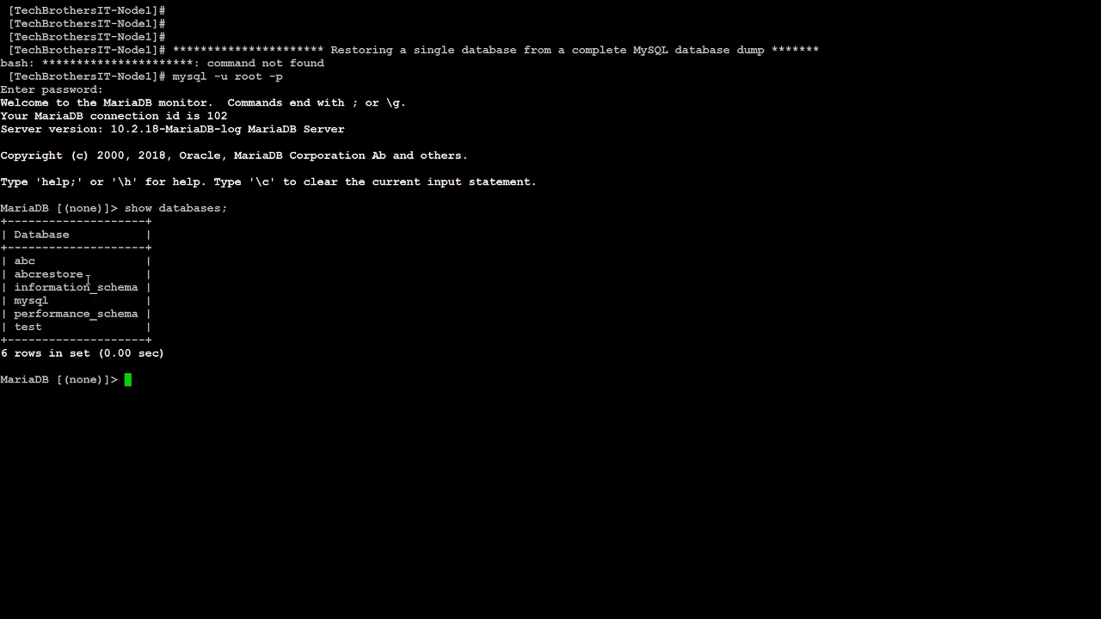
double_click(27, 260)
click(172, 297)
text(exit)
key(Return)
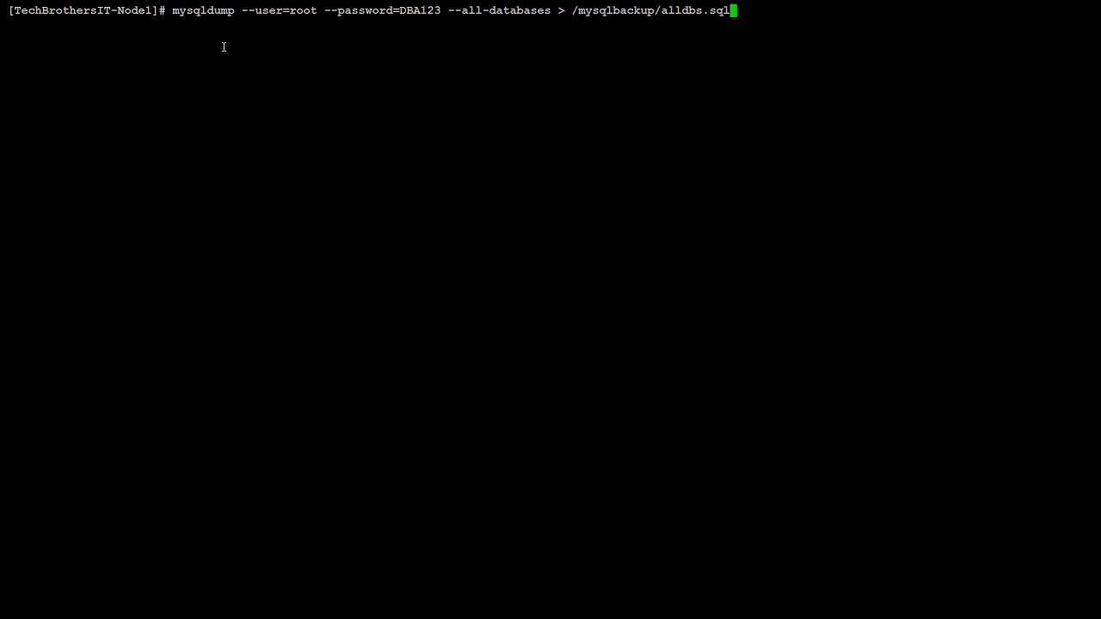
Run mysqldump as root with --all-databases into /mysqlbackup/alldbs.sql.
double_click(213, 10)
drag(242, 10, 277, 11)
click(361, 13)
drag(447, 10, 548, 11)
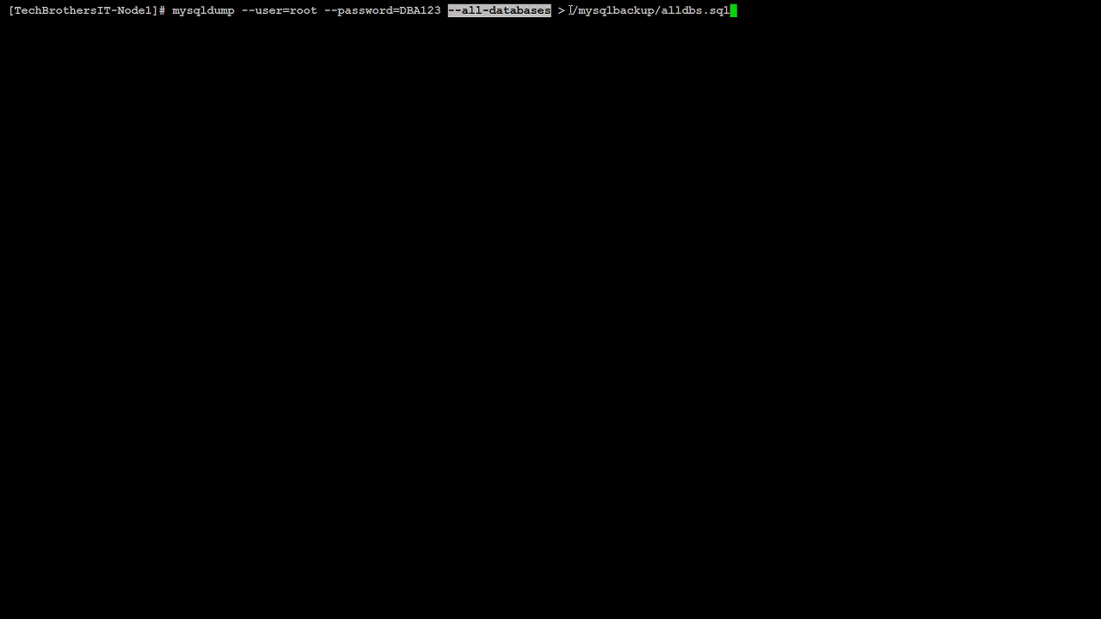
drag(565, 10, 702, 11)
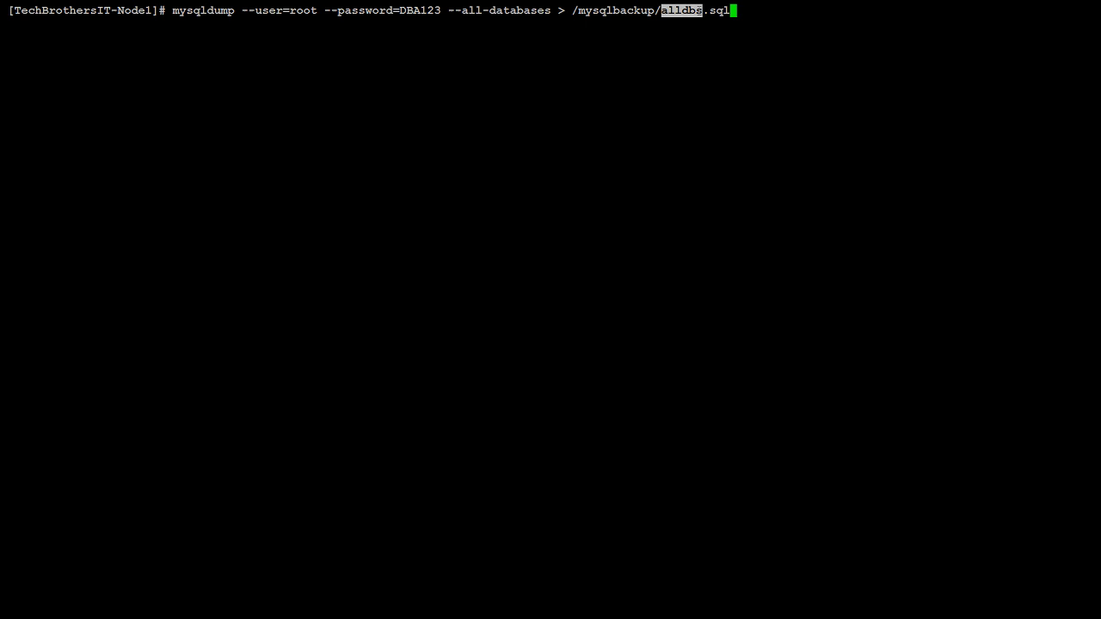
click(707, 10)
key(Return)
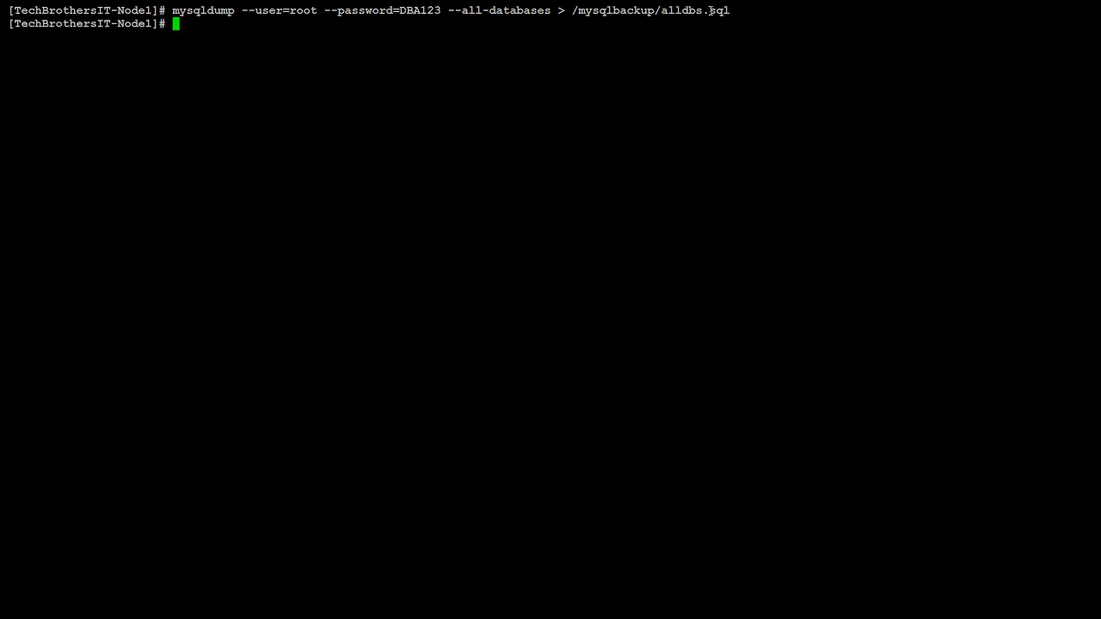
text(ls )
text(-la)
List the backup folder with ls -la and confirm alldbs.sql is 3364963 bytes.
key(Return)
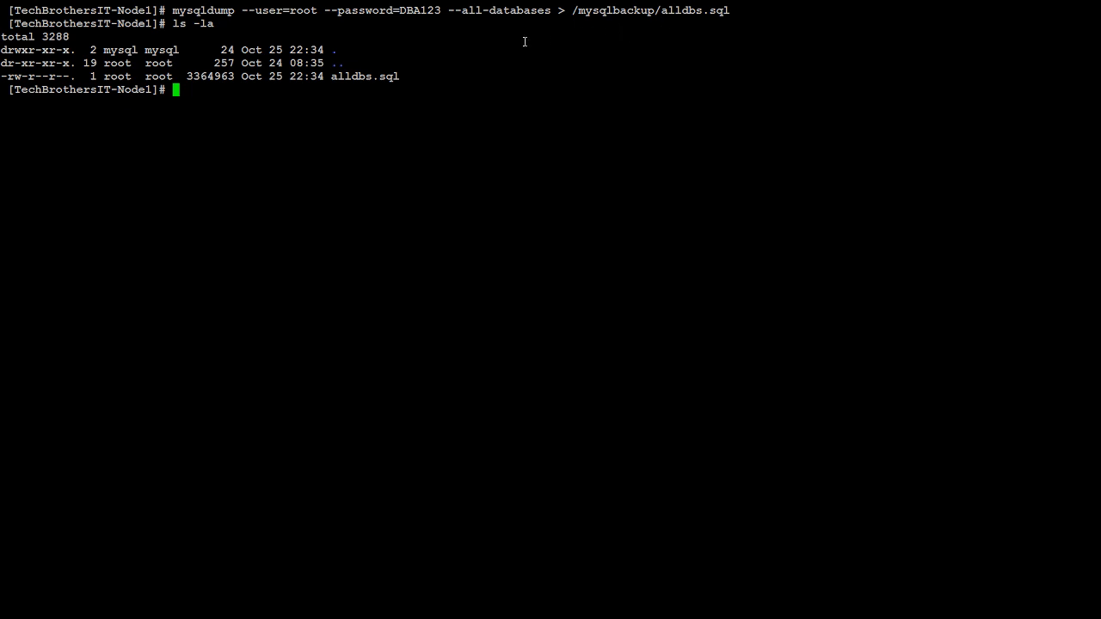
double_click(205, 76)
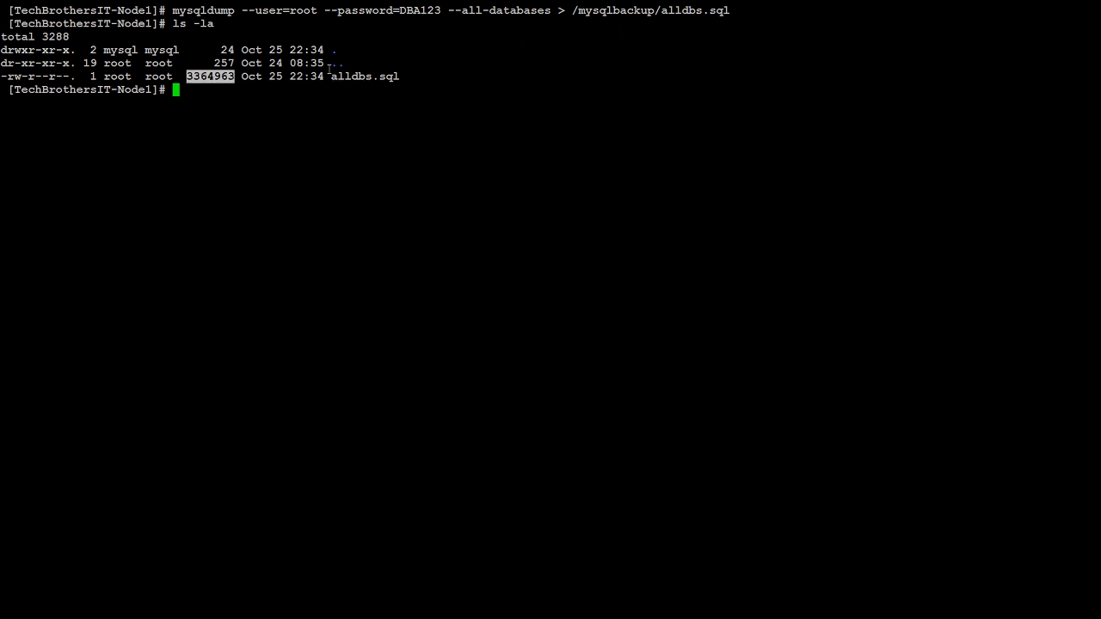
drag(326, 76, 398, 76)
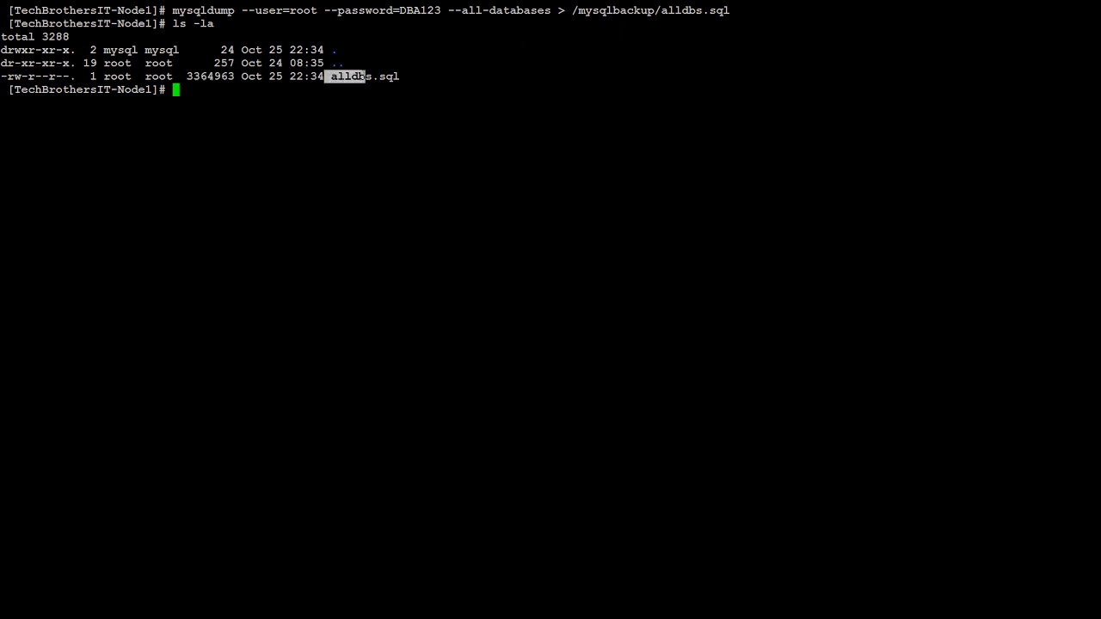
click(213, 78)
drag(4, 127, 256, 127)
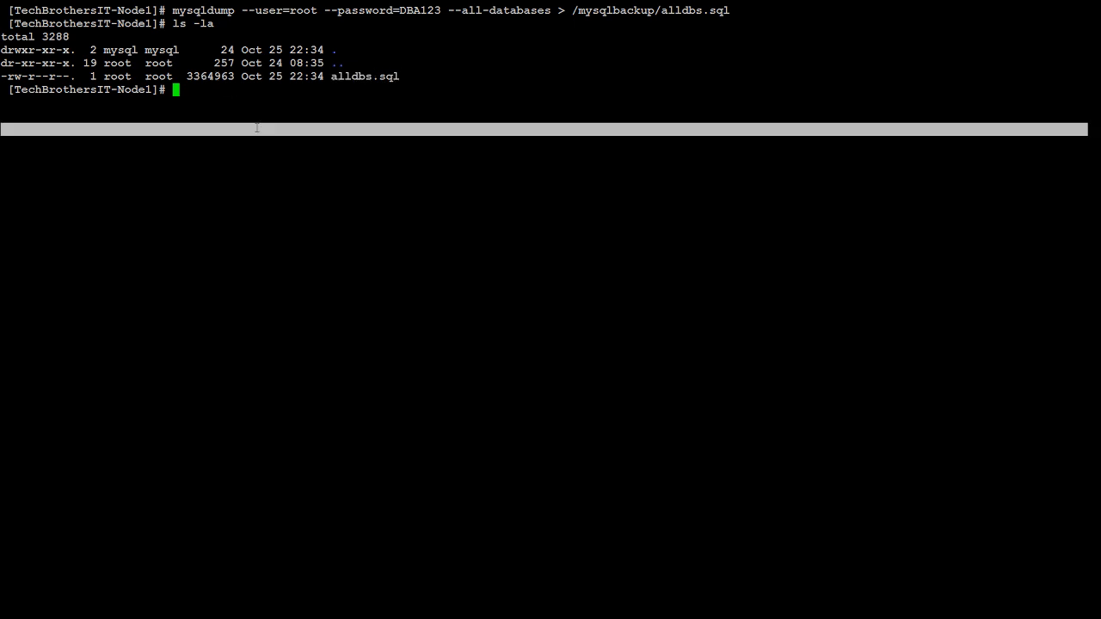
Log into MariaDB as root and run DROP DATABASE abc;.
click(257, 98)
text(mysql )
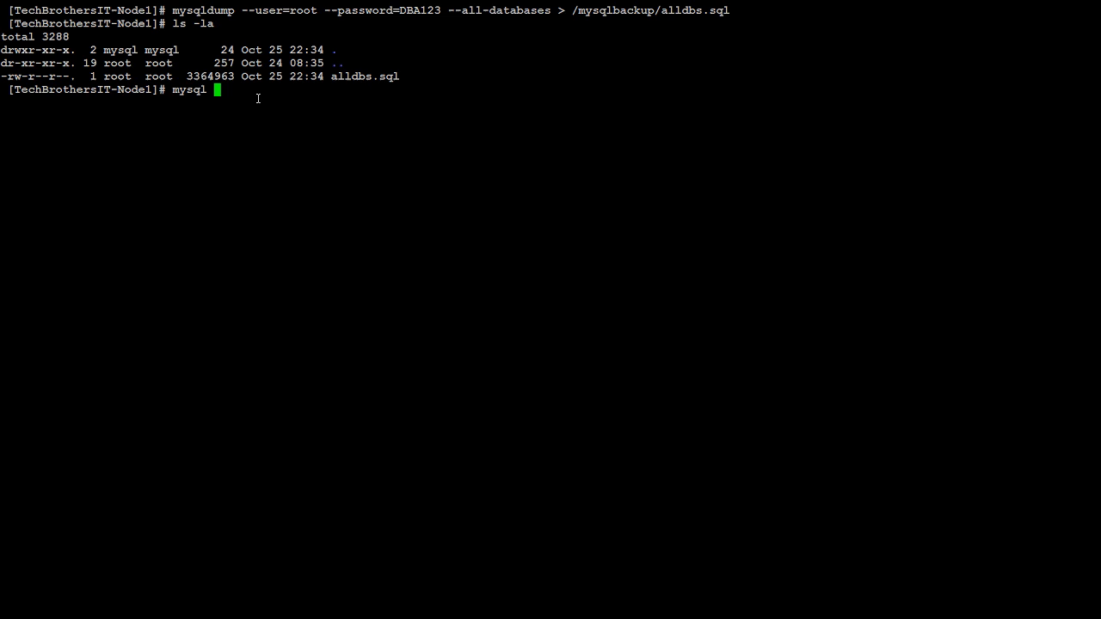
text(-u root )
text(-p)
key(Return)
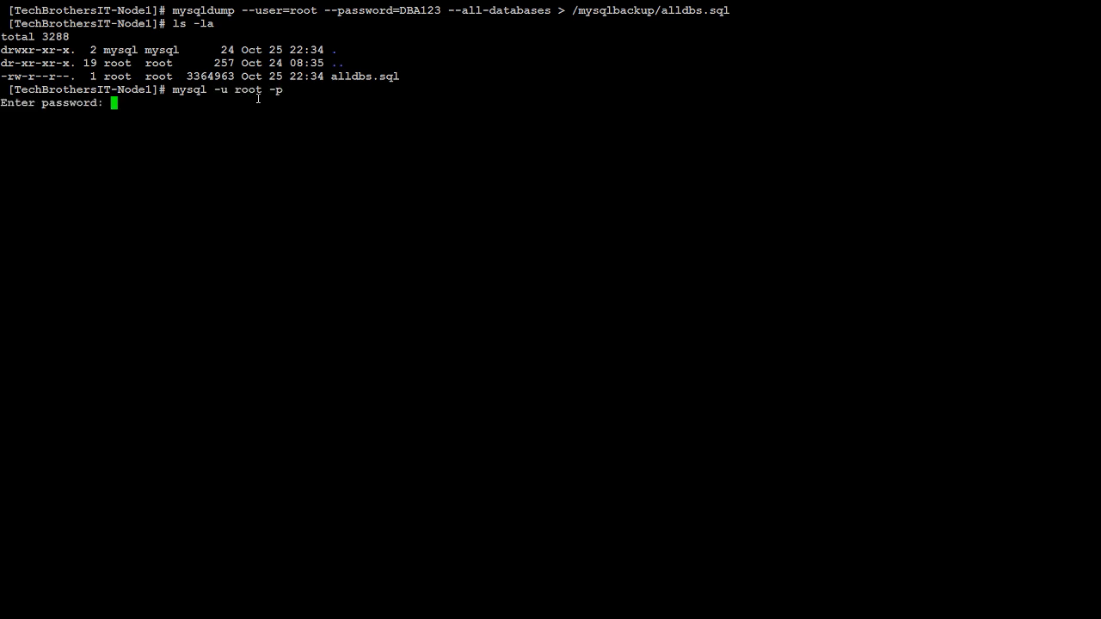
key(Return)
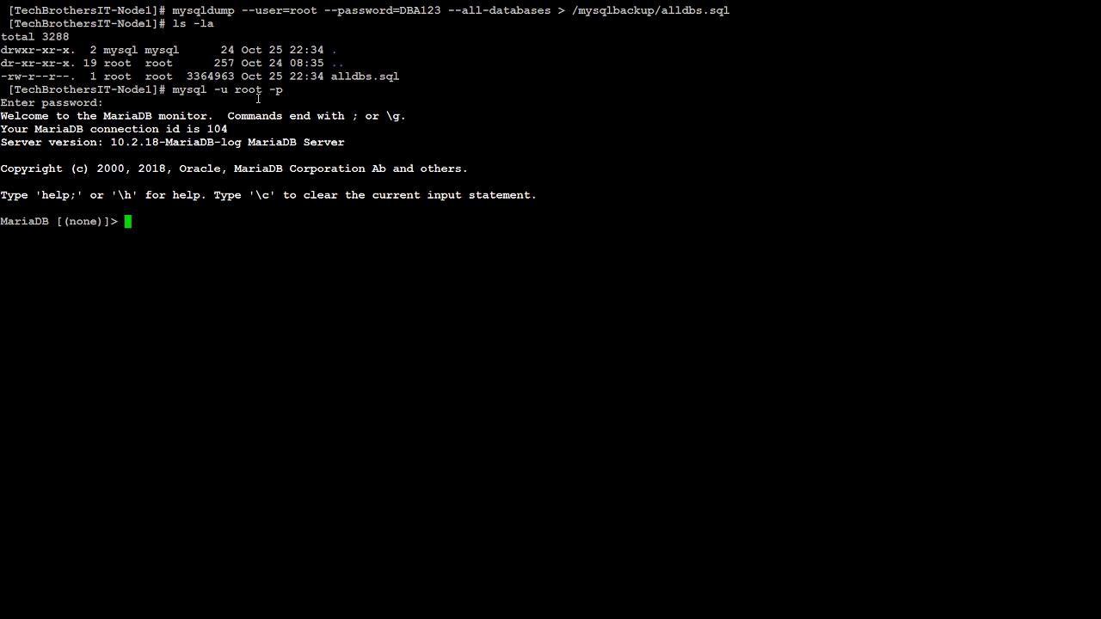
text(drop dat)
text(abase abc;)
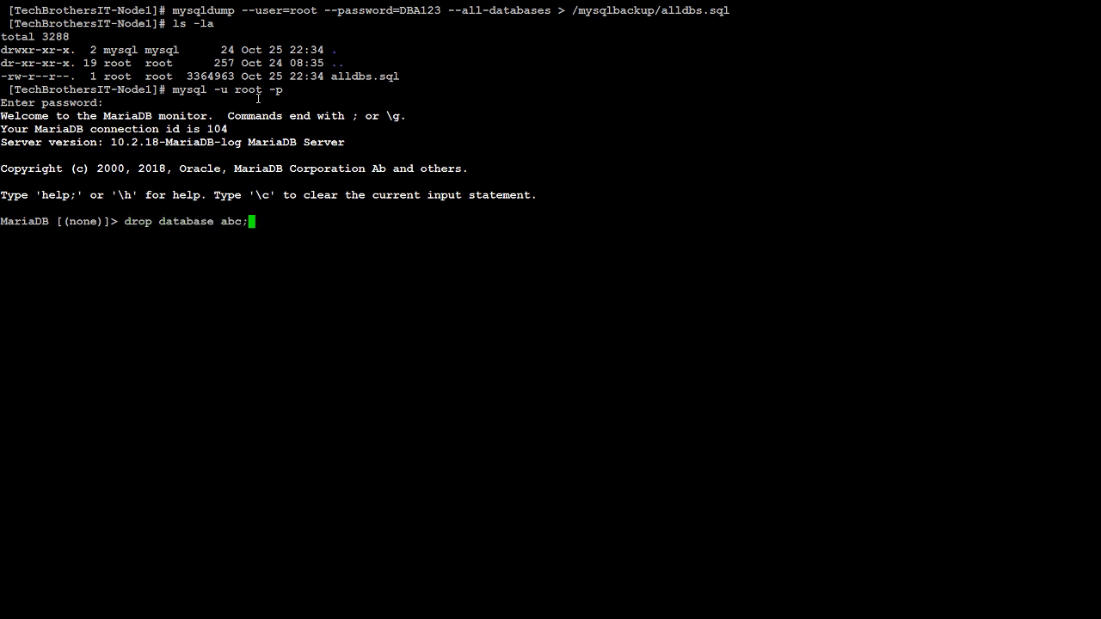
key(Return)
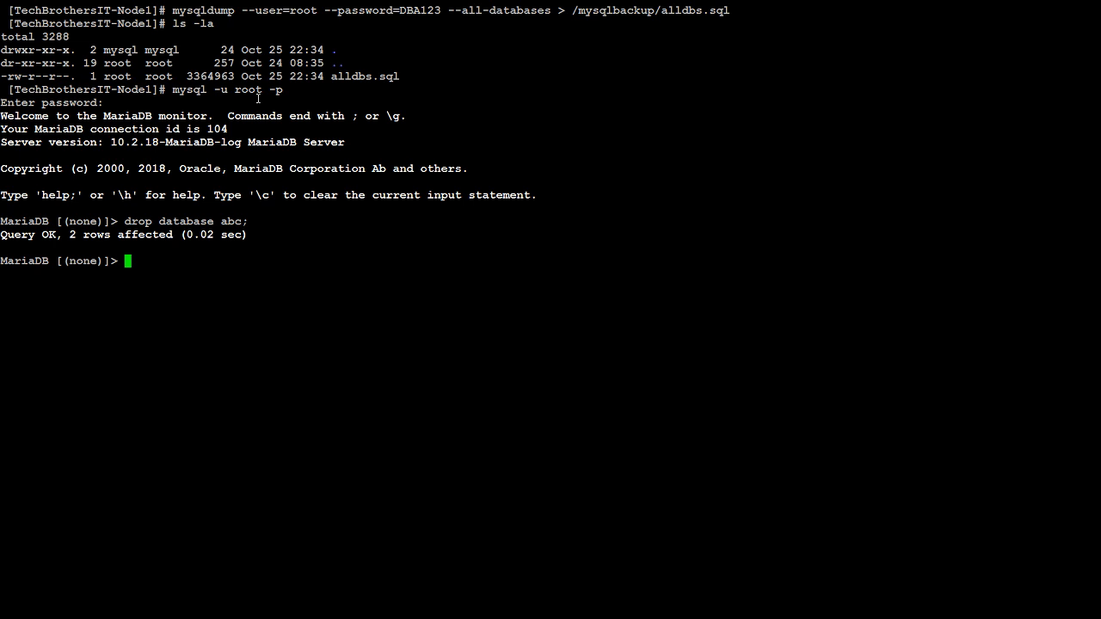
text(crete)
Run CREATE DATABASE abc;, switch to abc and show it has no tables.
key(BackSpace)
key(BackSpace)
key(BackSpace)
text(ate da)
text(tabase abc)
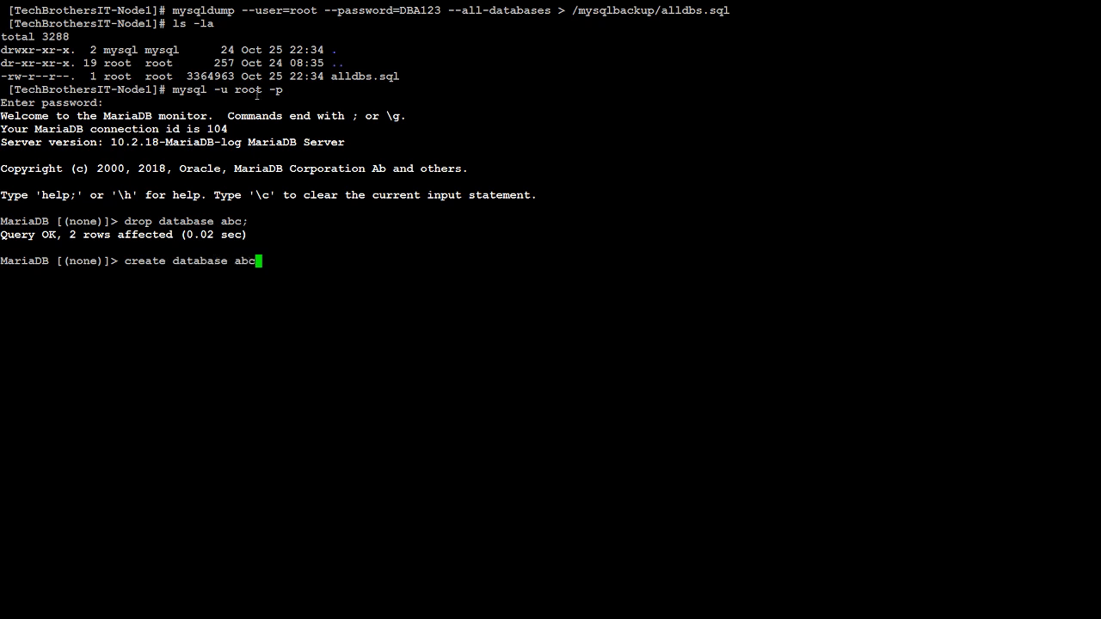
text(;)
key(Return)
text(show tabl)
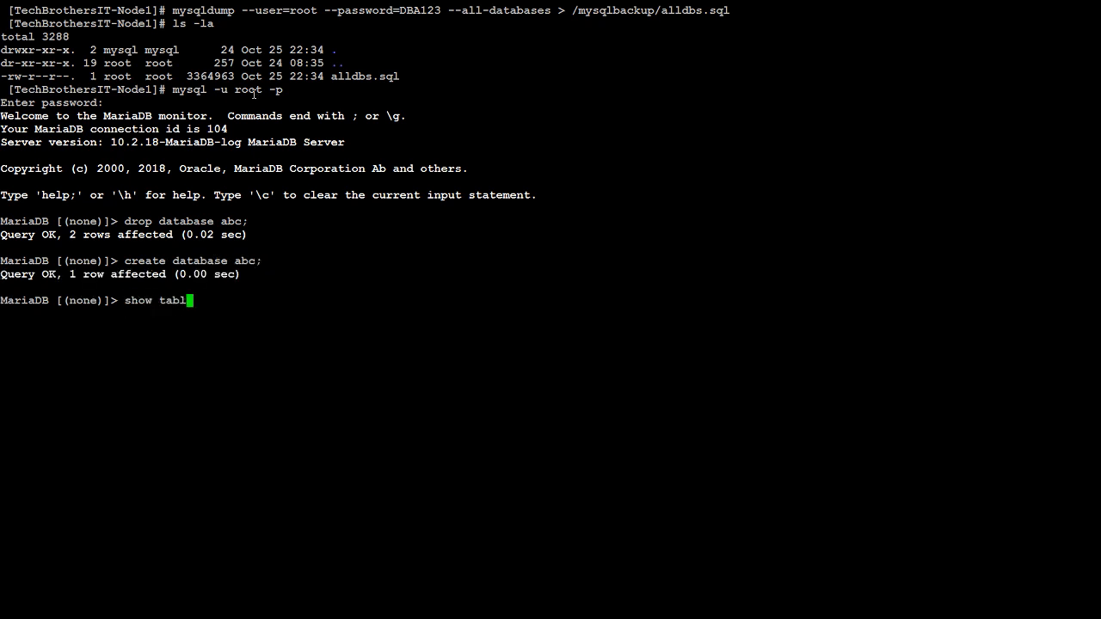
text(es;)
key(Return)
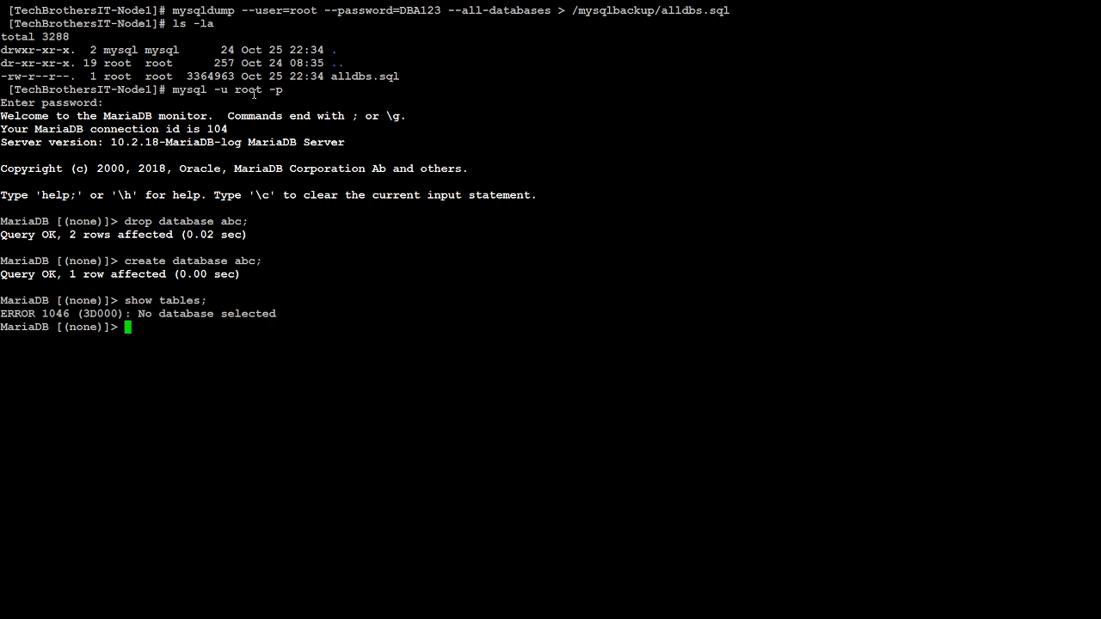
text(use ab)
text(c;)
key(Return)
text(show)
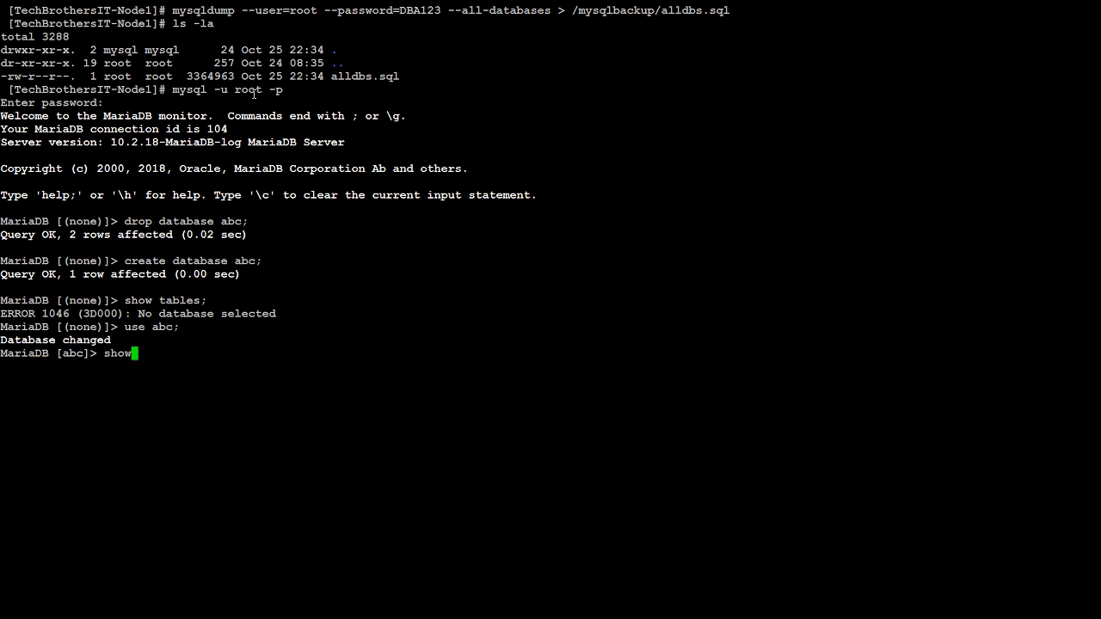
text( tables;)
key(Return)
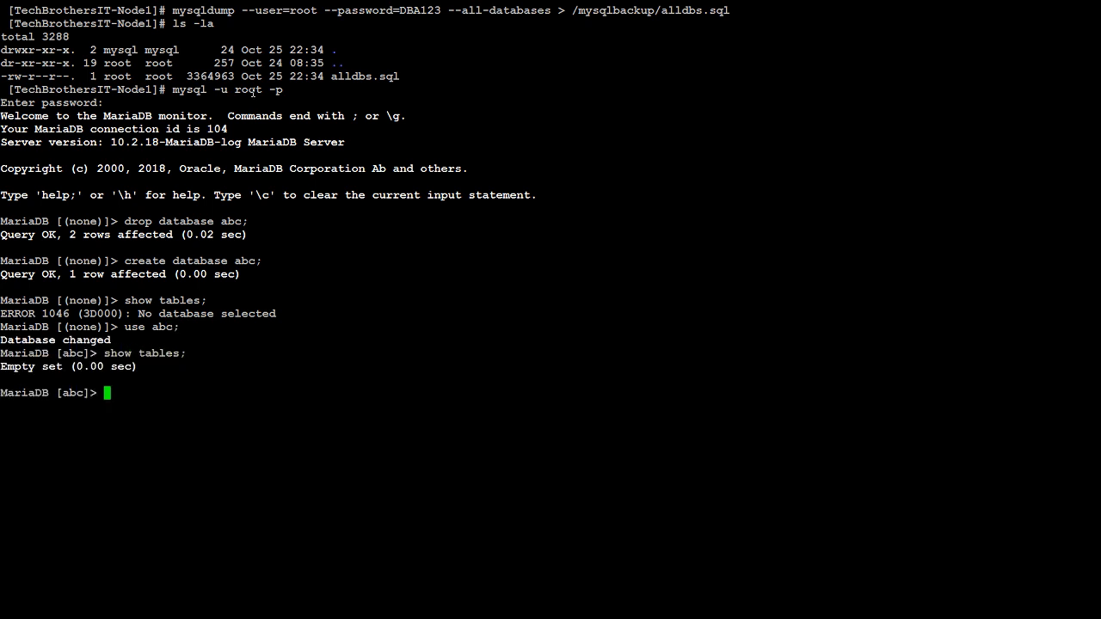
text(sys)
text(tem clear;)
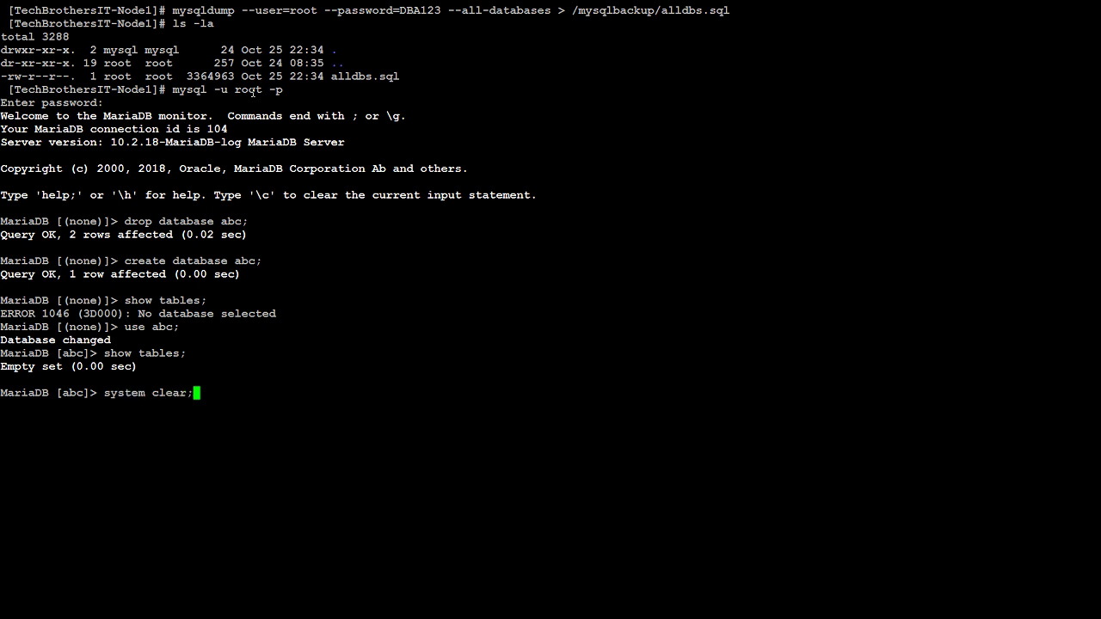
Clear the screen, confirm abc still lists no tables, then exit MariaDB.
key(Return)
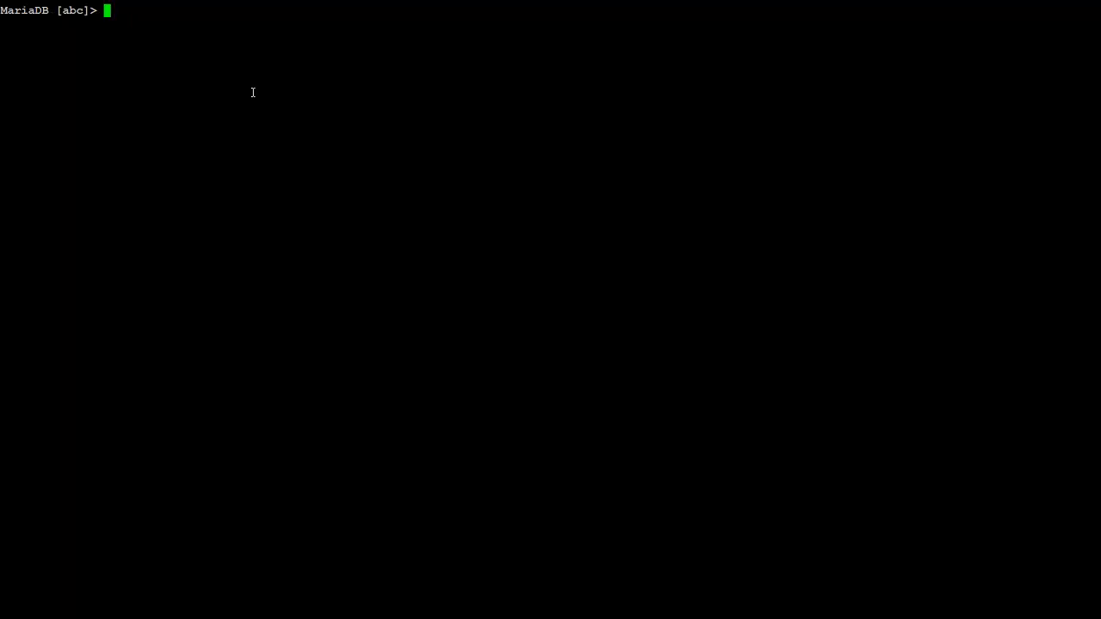
text(show tables;)
key(Return)
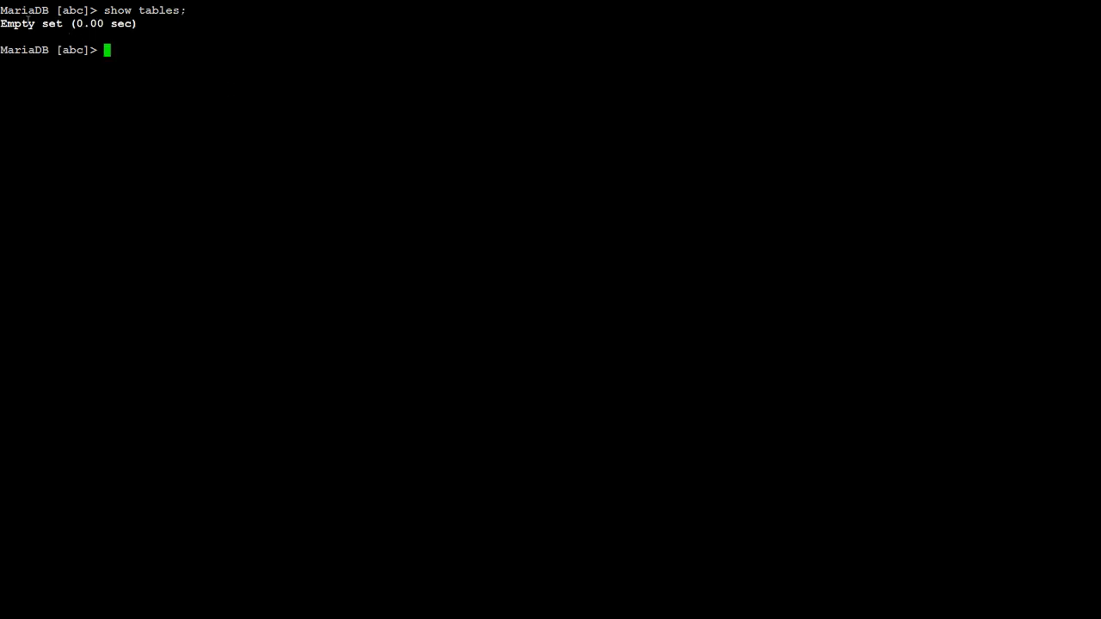
text(e)
text(xit)
key(Return)
text(cle)
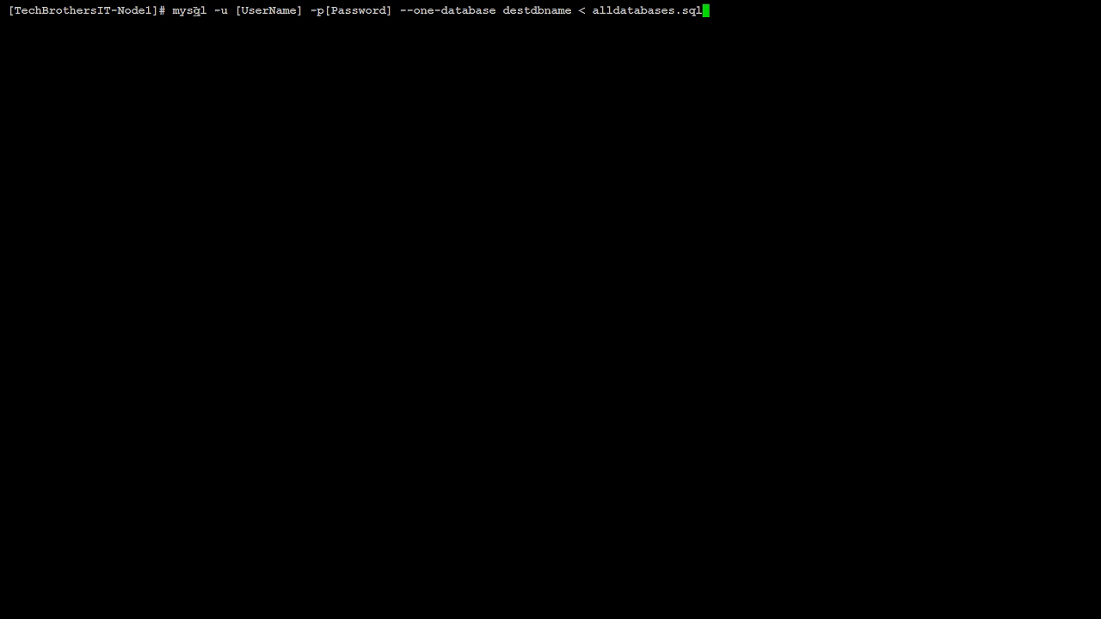
double_click(198, 10)
click(221, 11)
drag(237, 10, 391, 11)
click(318, 11)
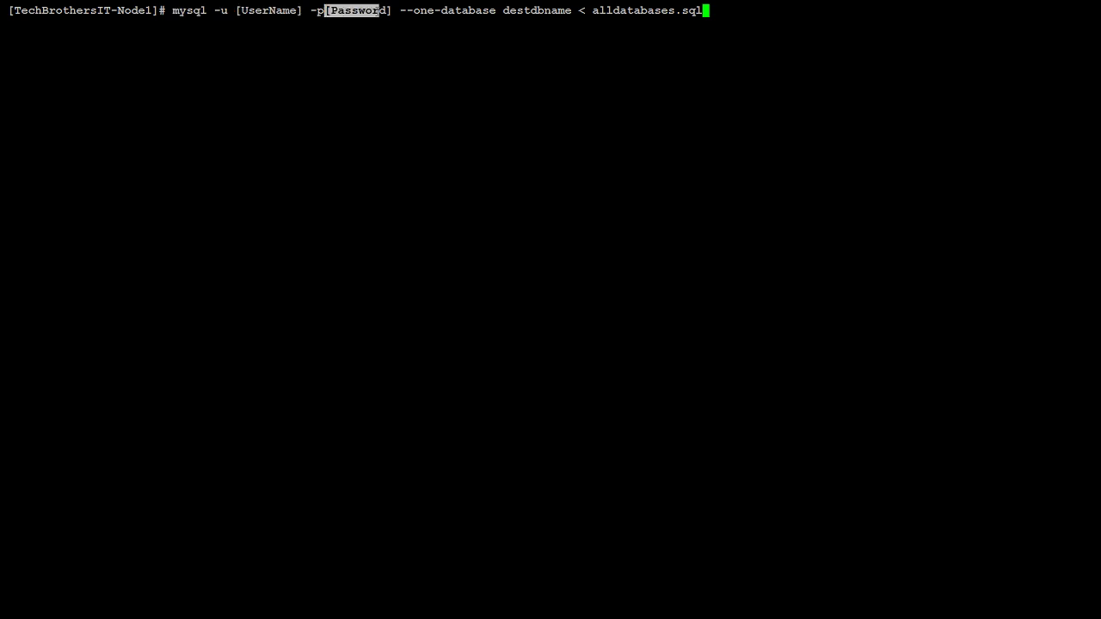
click(404, 10)
drag(399, 10, 495, 11)
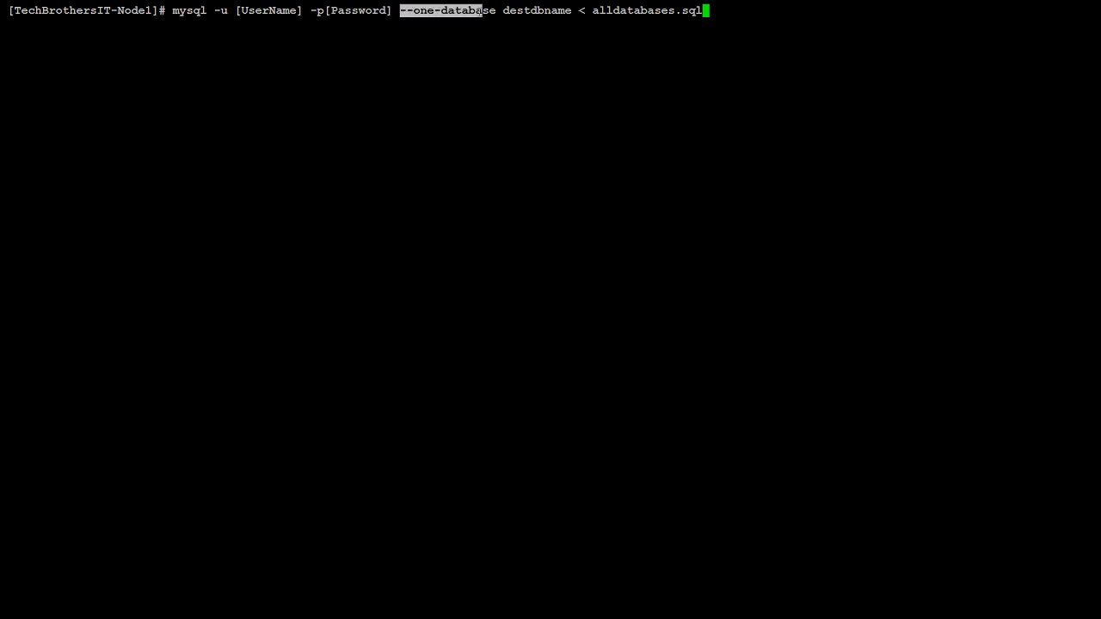
click(506, 12)
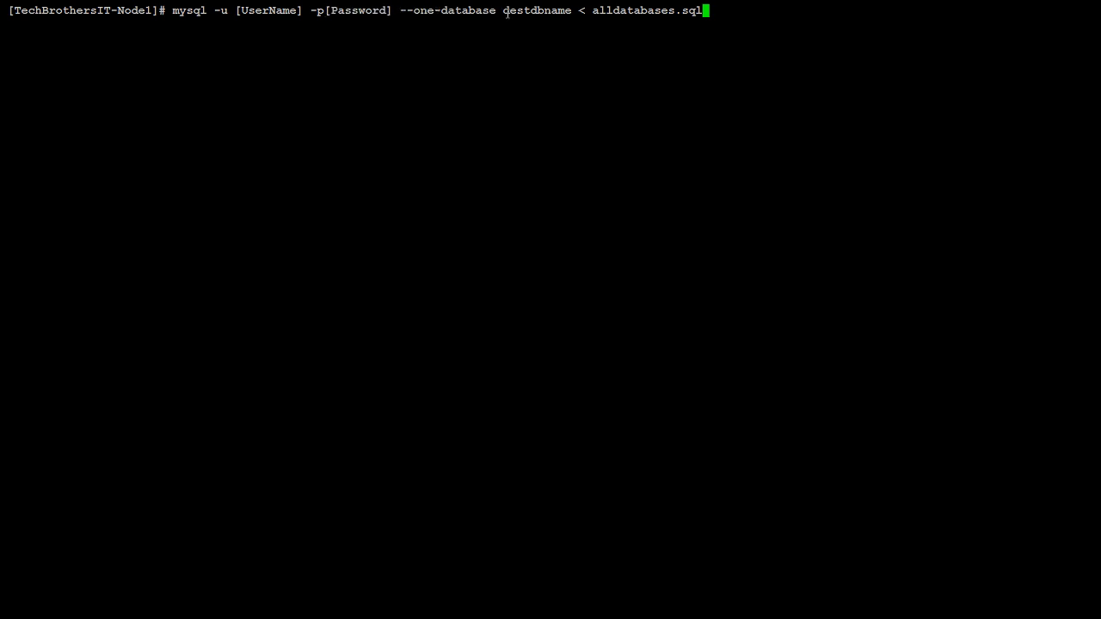
double_click(530, 12)
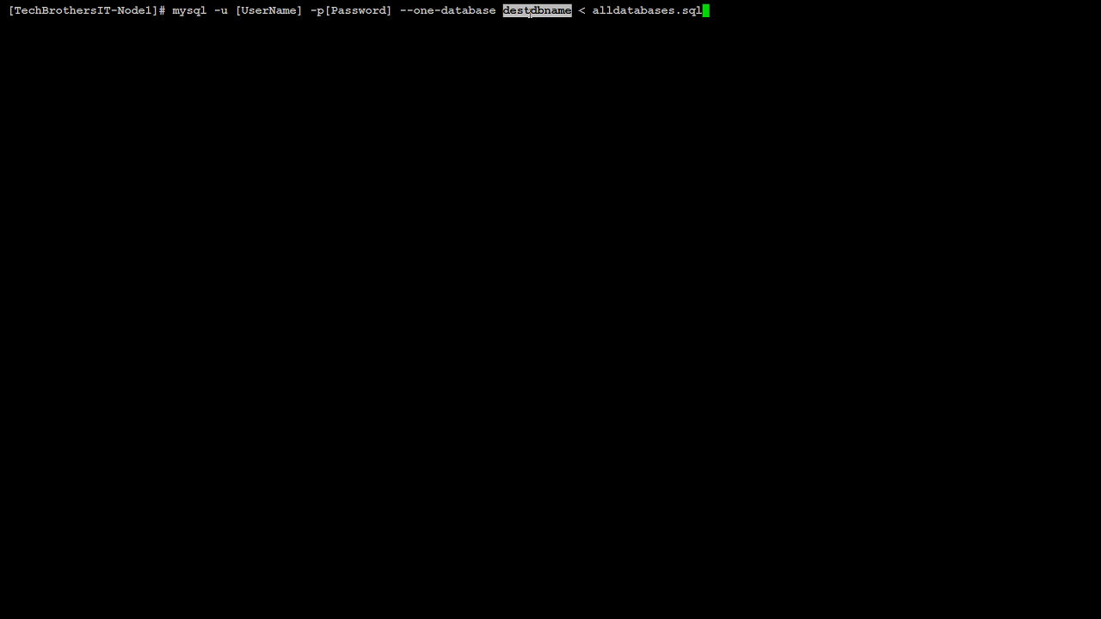
drag(591, 10, 672, 10)
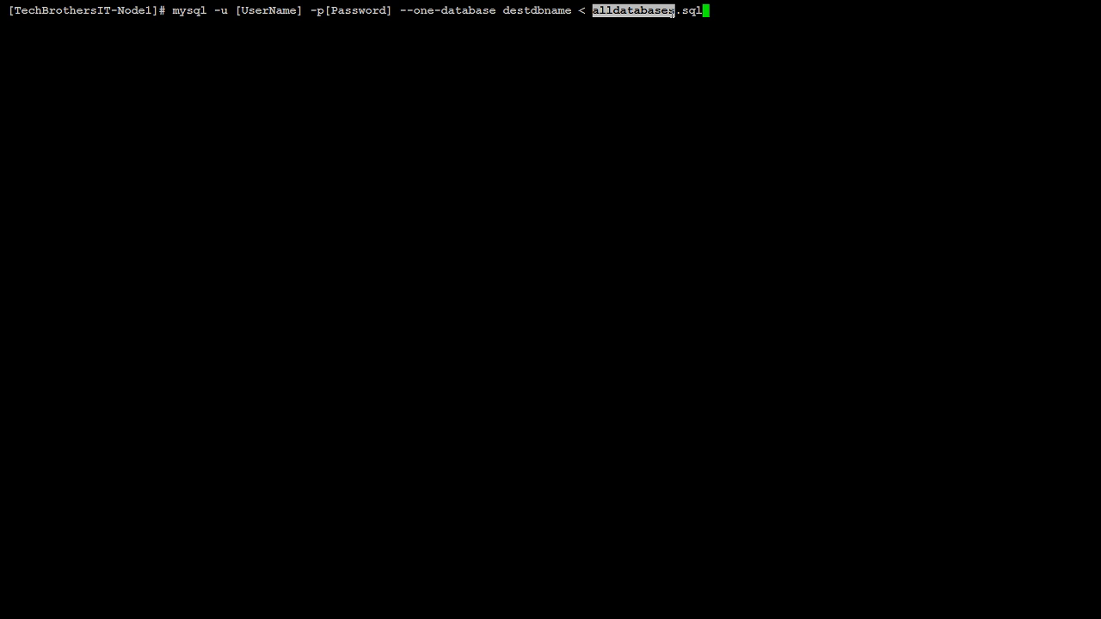
click(410, 10)
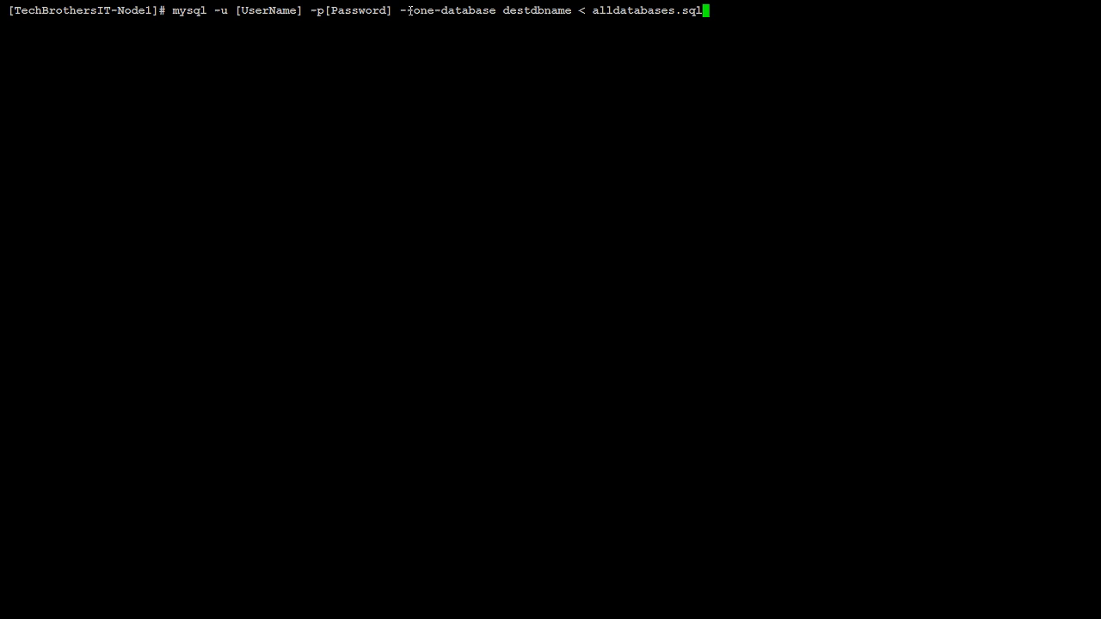
key(Left)
key(Left)
key(Left)
key(Left)
key(Left)
key(Left)
key(Left)
key(Left)
key(Left)
key(Left)
key(Left)
key(Left)
key(BackSpace)
key(BackSpace)
key(BackSpace)
key(BackSpace)
key(BackSpace)
key(BackSpace)
key(BackSpace)
key(BackSpace)
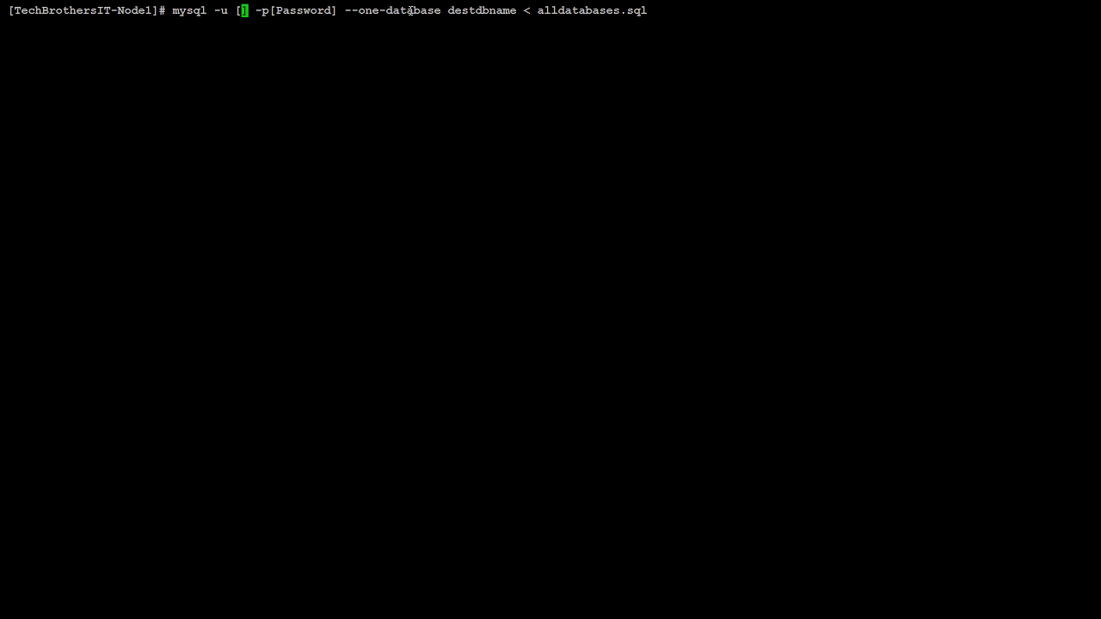
key(BackSpace)
key(Delete)
text(ro)
text(ot)
key(Right)
key(Right)
key(Right)
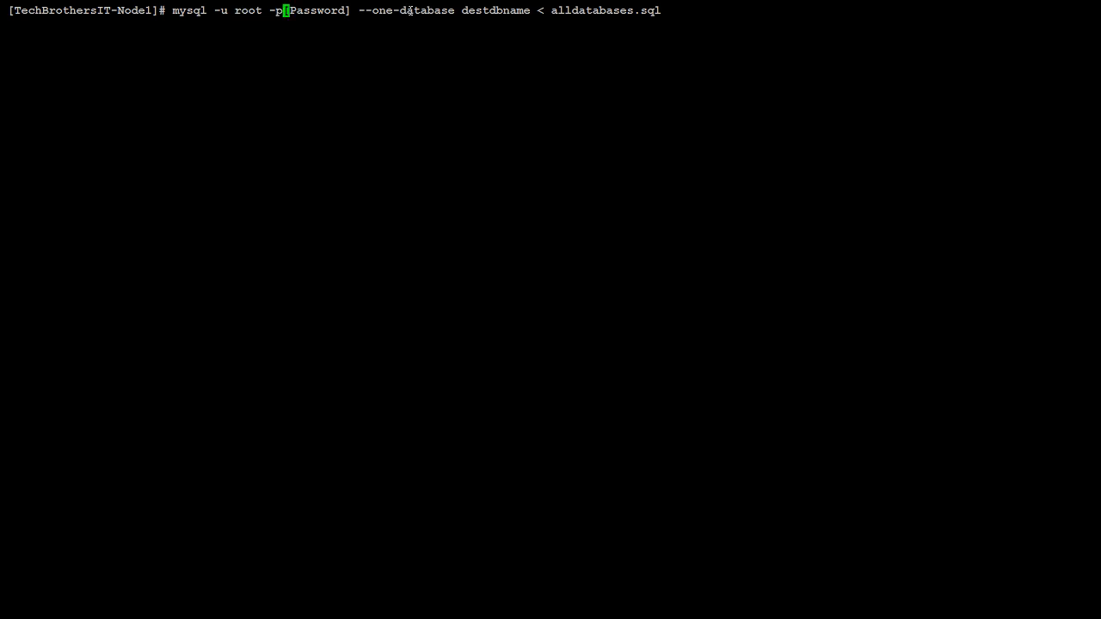
key(Delete)
key(Delete)
key(Delete)
key(Delete)
key(Delete)
key(Delete)
key(Delete)
key(Delete)
key(Delete)
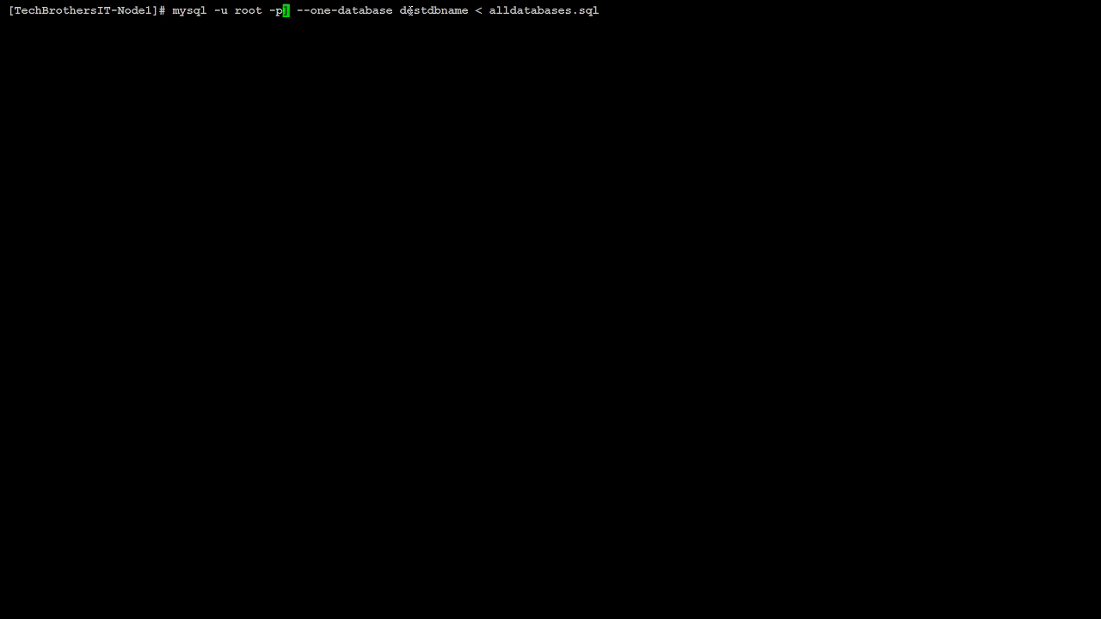
key(Delete)
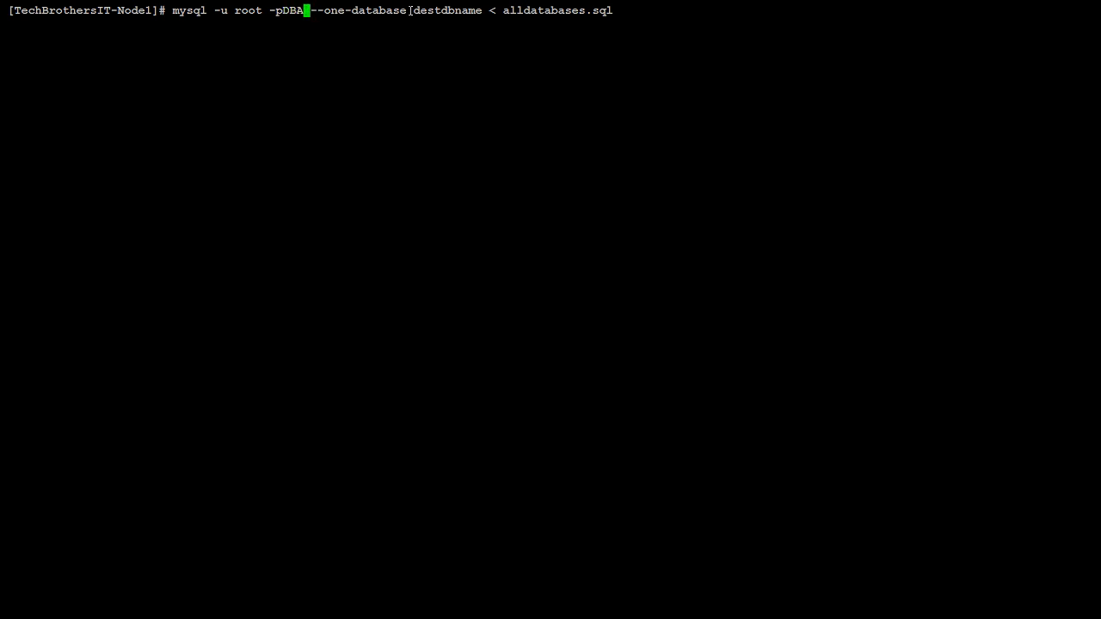
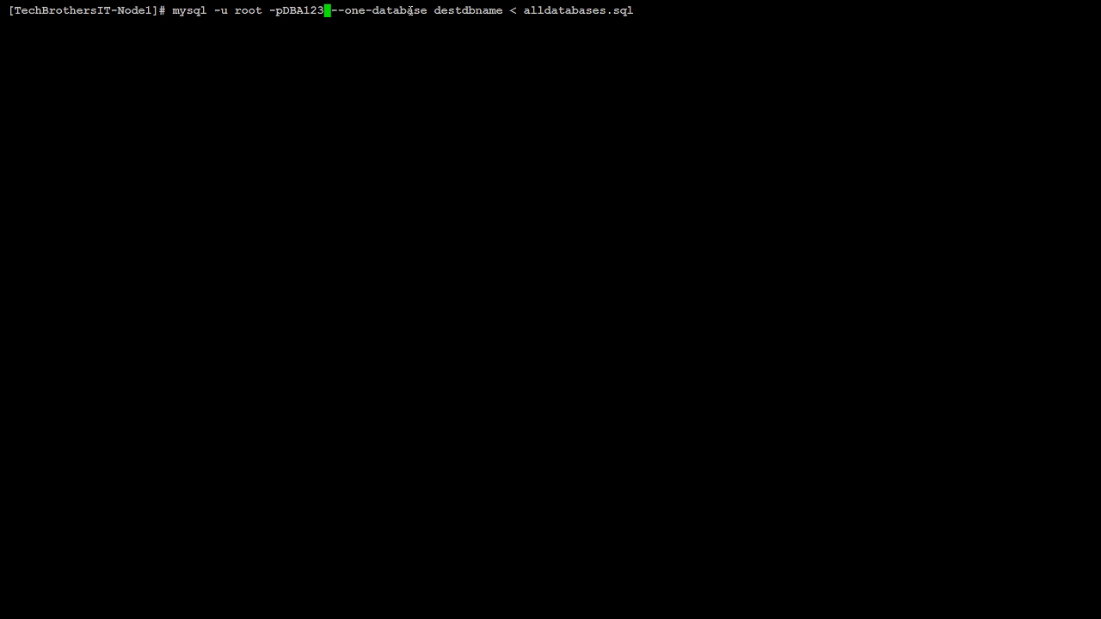
Set --one-database abc < alldbs.sql in the command and run the single-database restore.
key(Right)
key(Right)
key(Right)
key(Right)
key(Right)
key(Right)
key(Right)
key(Right)
key(Right)
key(Right)
key(Right)
key(Right)
key(Right)
key(Right)
key(Right)
key(Right)
key(Delete)
key(Delete)
key(Delete)
key(Delete)
key(Delete)
key(Delete)
key(Delete)
key(Delete)
key(Delete)
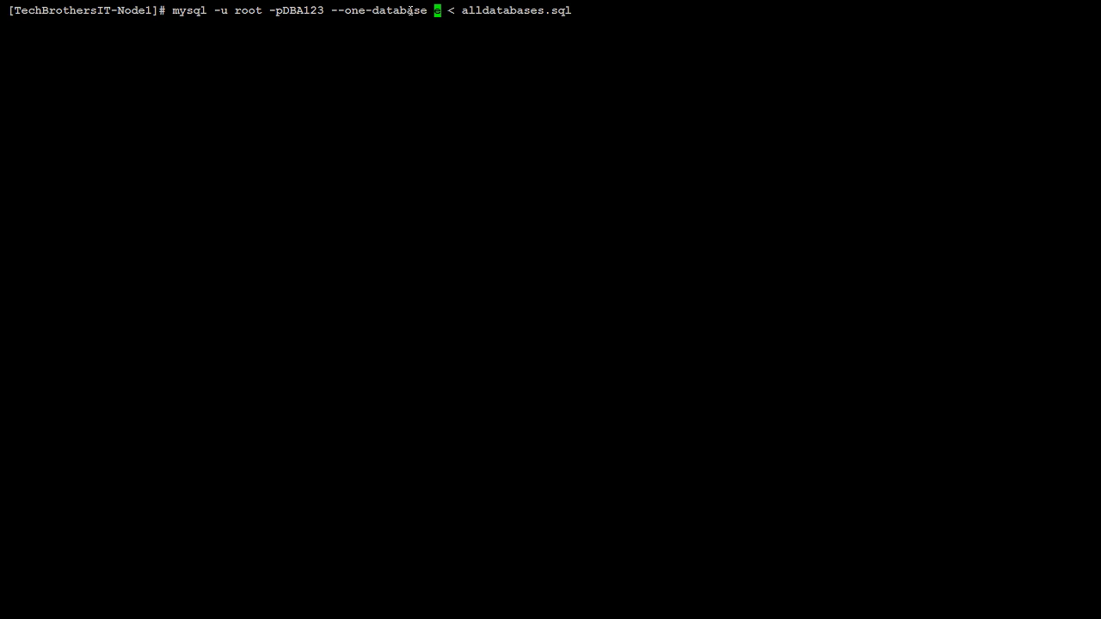
key(Delete)
text(a)
text(bc)
key(Right)
key(Right)
key(Right)
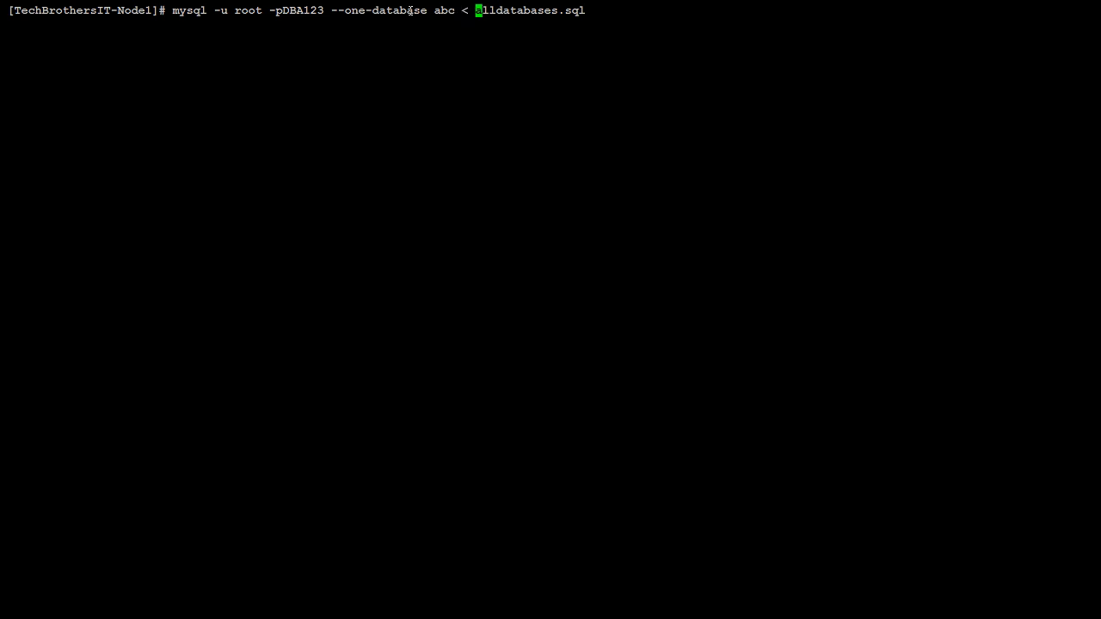
key(Delete)
key(Delete)
key(Delete)
key(Delete)
key(Delete)
key(Delete)
key(Delete)
key(Delete)
key(Delete)
key(Delete)
key(Delete)
key(Delete)
text(alldbs)
key(Return)
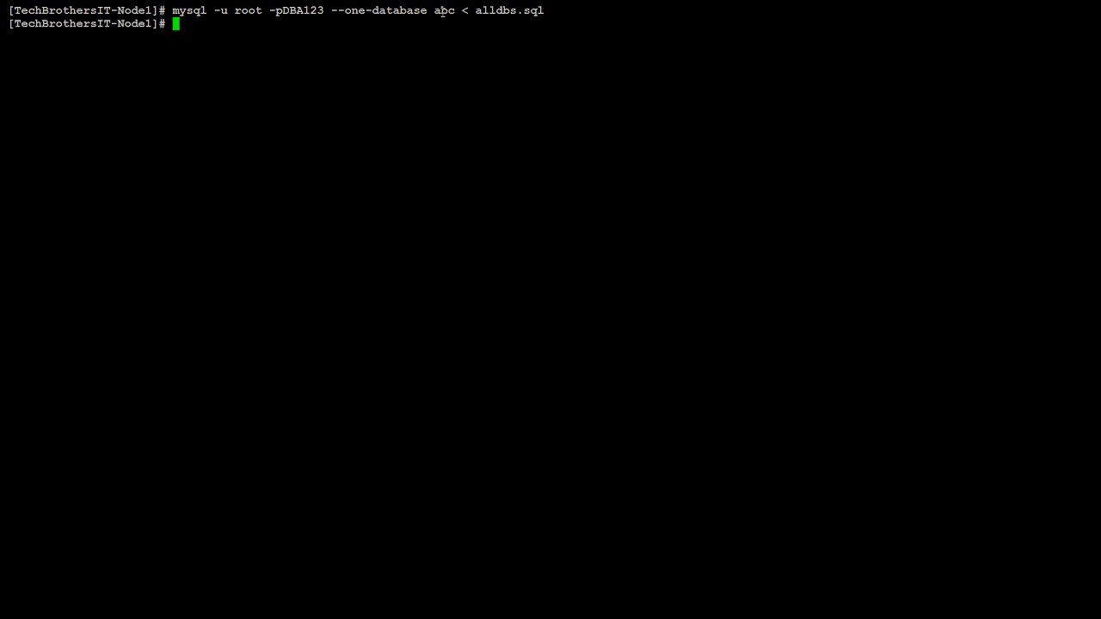
double_click(443, 11)
drag(469, 11, 540, 10)
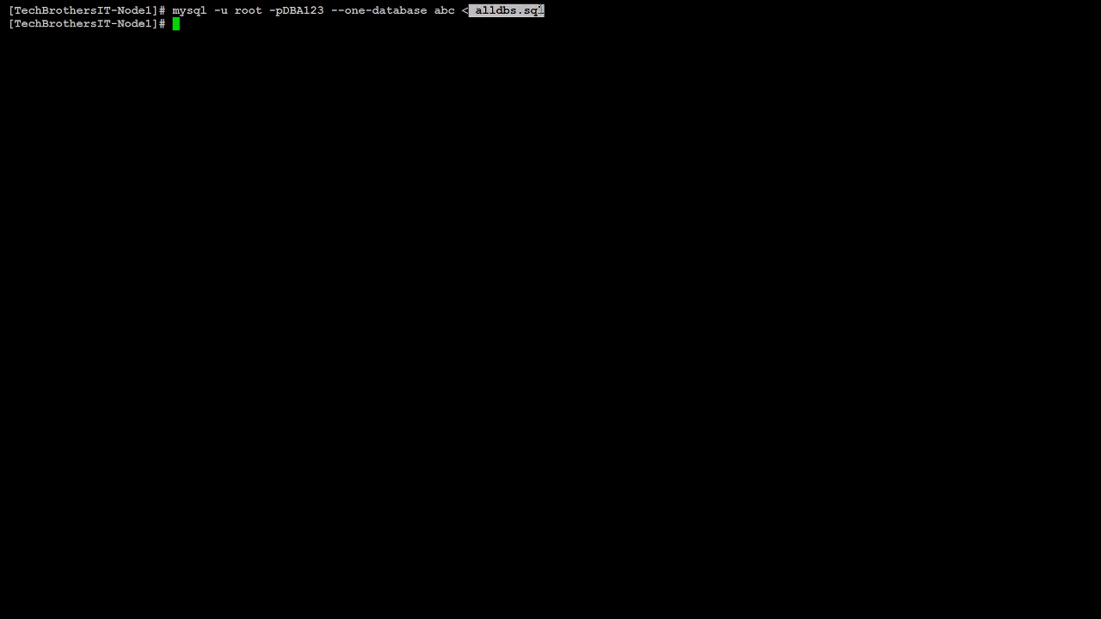
double_click(444, 10)
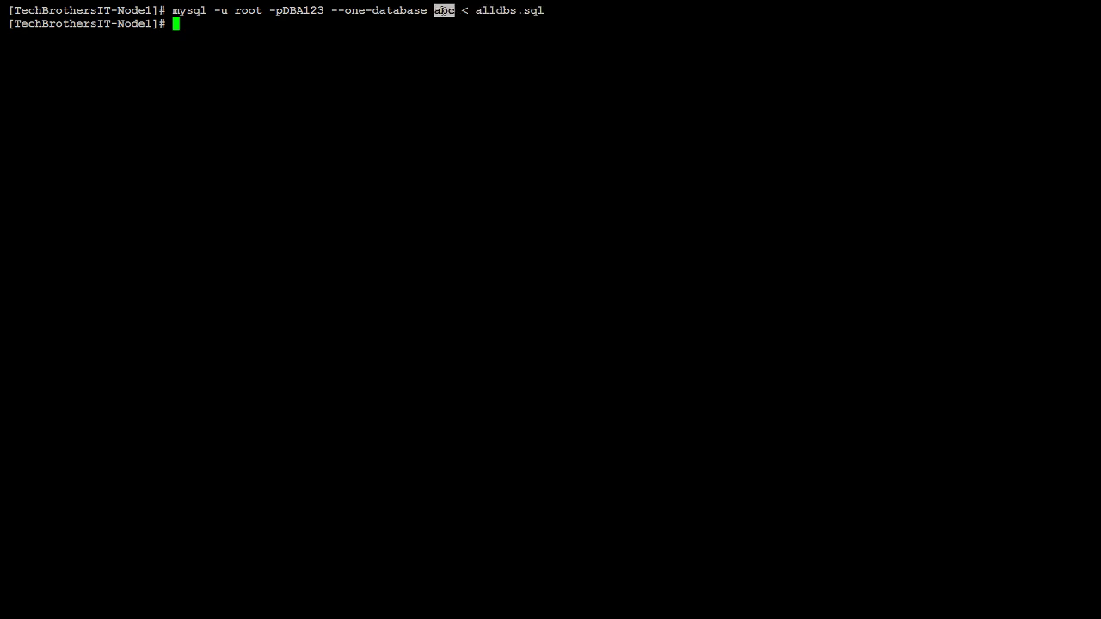
Log into MariaDB as root, run use abc; and show tables; on the restored database.
click(231, 38)
text(mysql )
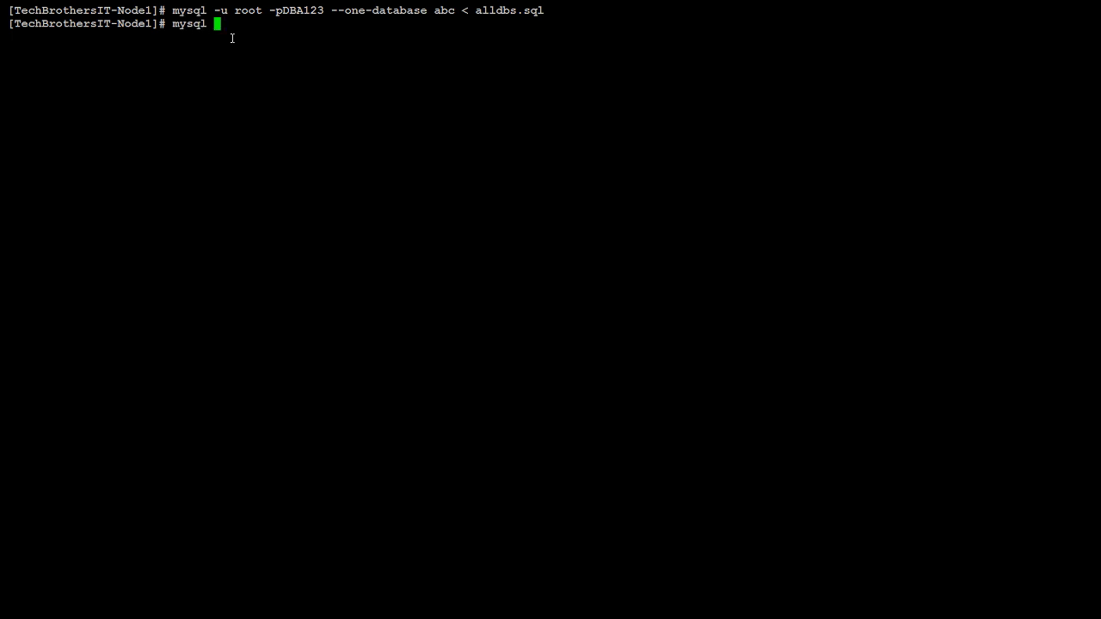
text(- root)
key(BackSpace)
key(BackSpace)
key(BackSpace)
key(BackSpace)
key(BackSpace)
key(BackSpace)
text(u )
text(root -p)
key(Return)
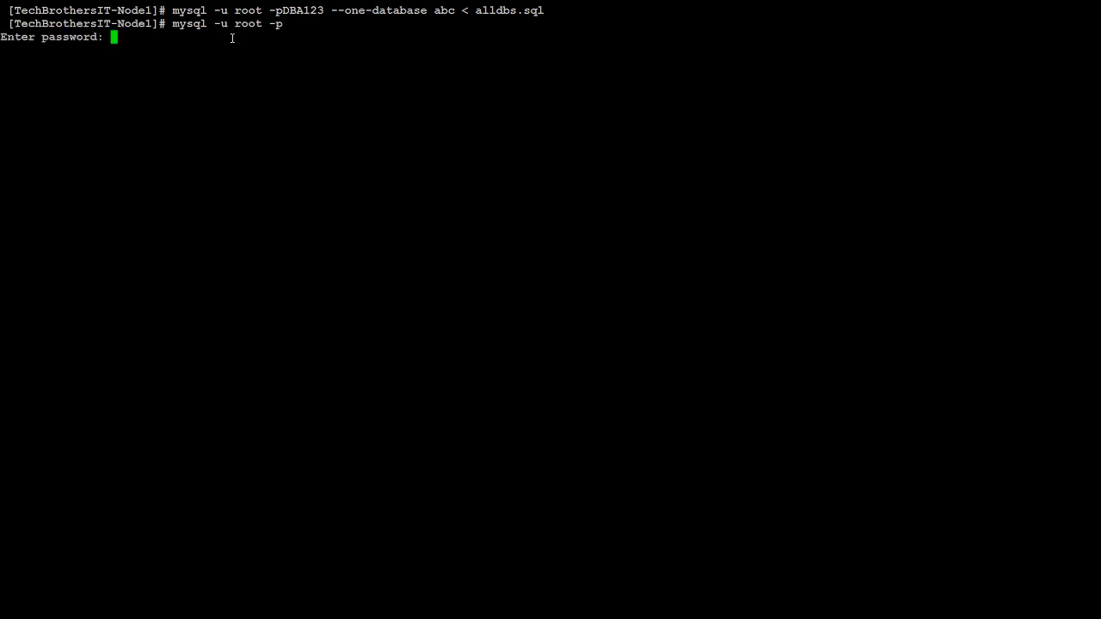
key(Return)
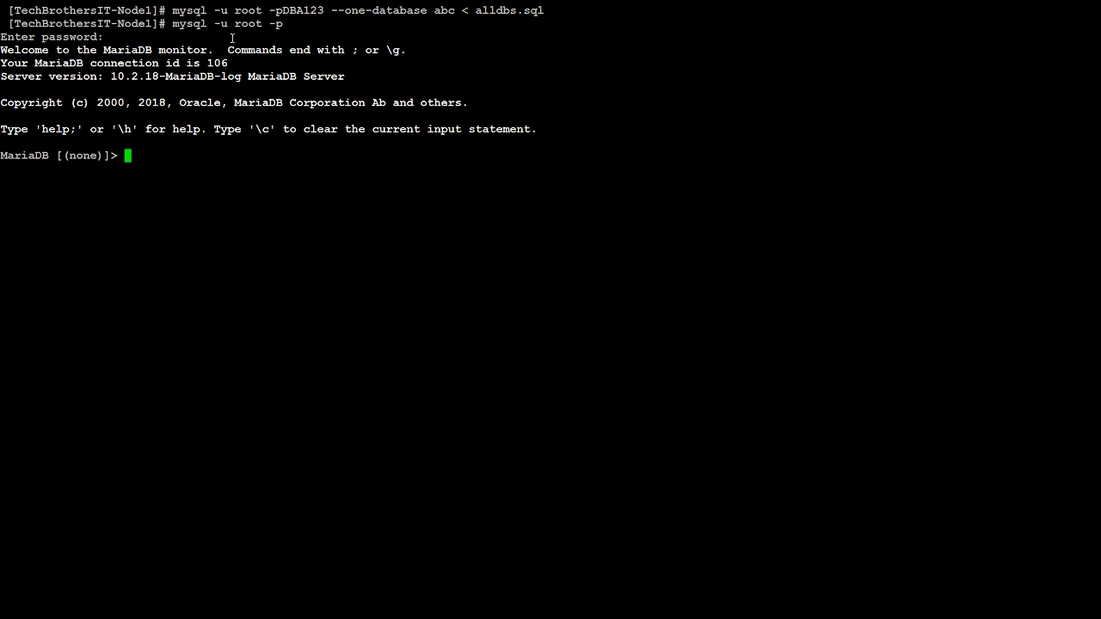
text(show)
key(BackSpace)
key(BackSpace)
key(BackSpace)
key(BackSpace)
text(use abc)
text(;)
key(Return)
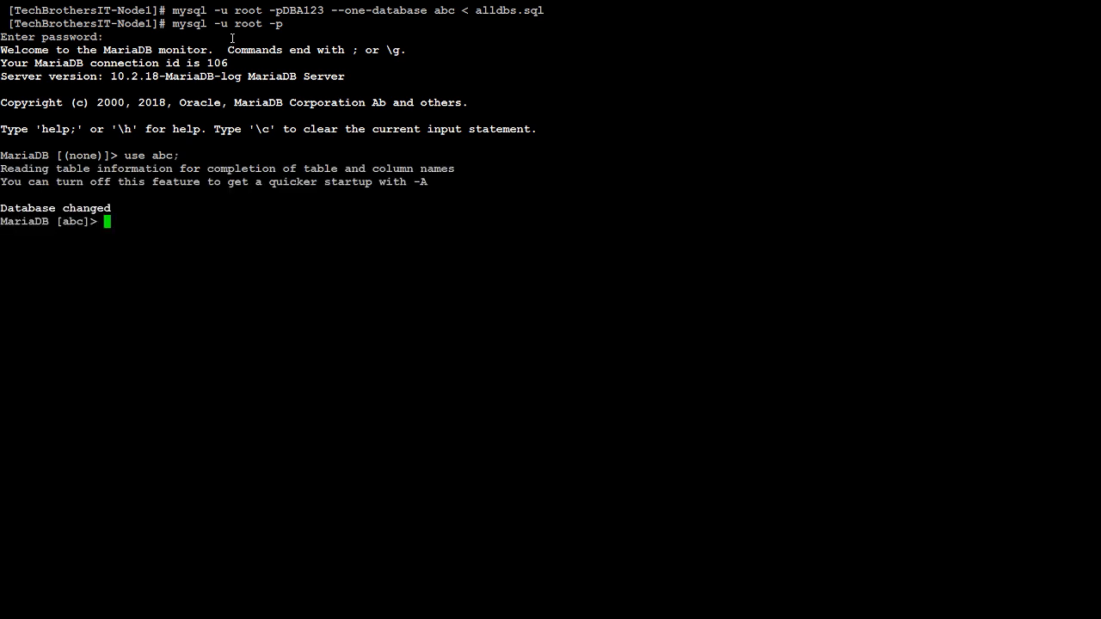
text(show ta)
text(bles;)
key(Return)
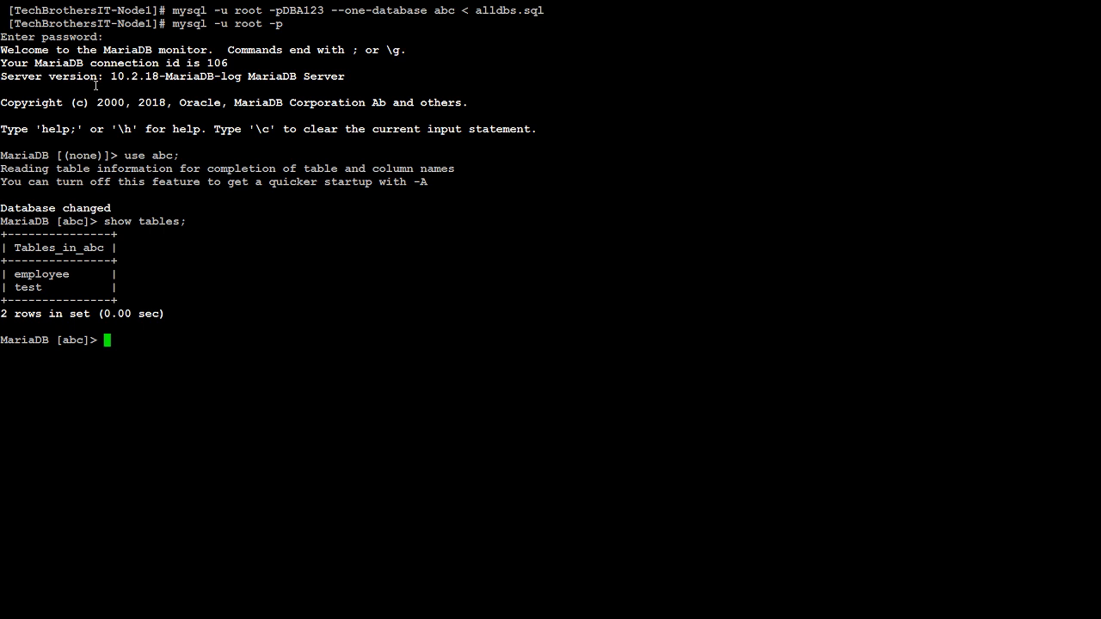
Point out the employee and test tables under Tables_in_abc and the abc restore command.
drag(14, 274, 43, 287)
click(43, 287)
triple_click(47, 273)
click(33, 287)
drag(474, 10, 541, 9)
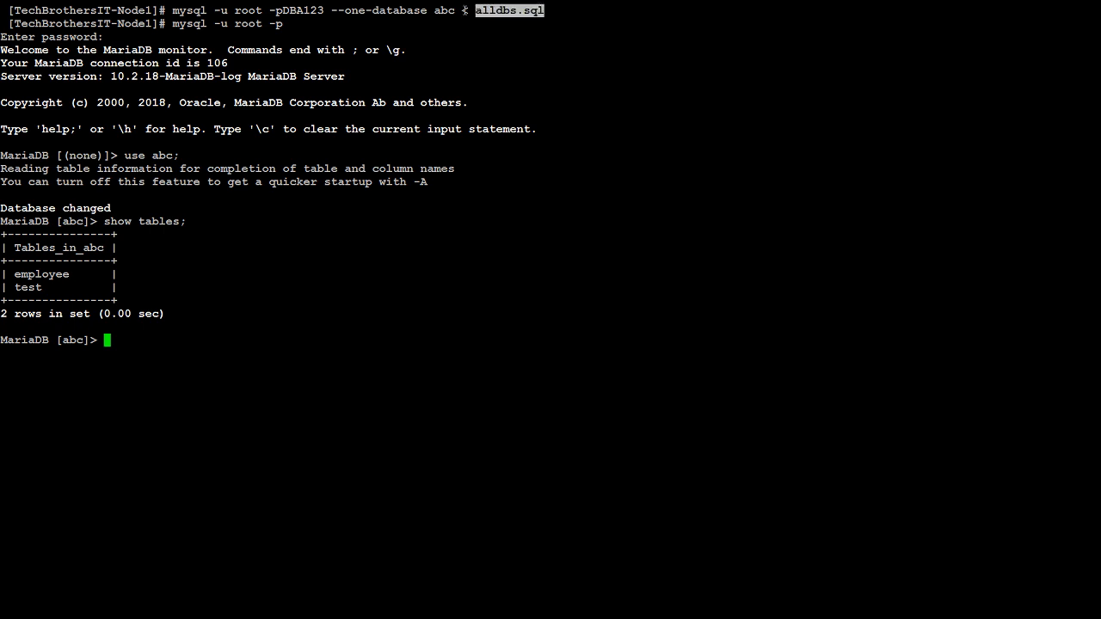
double_click(447, 10)
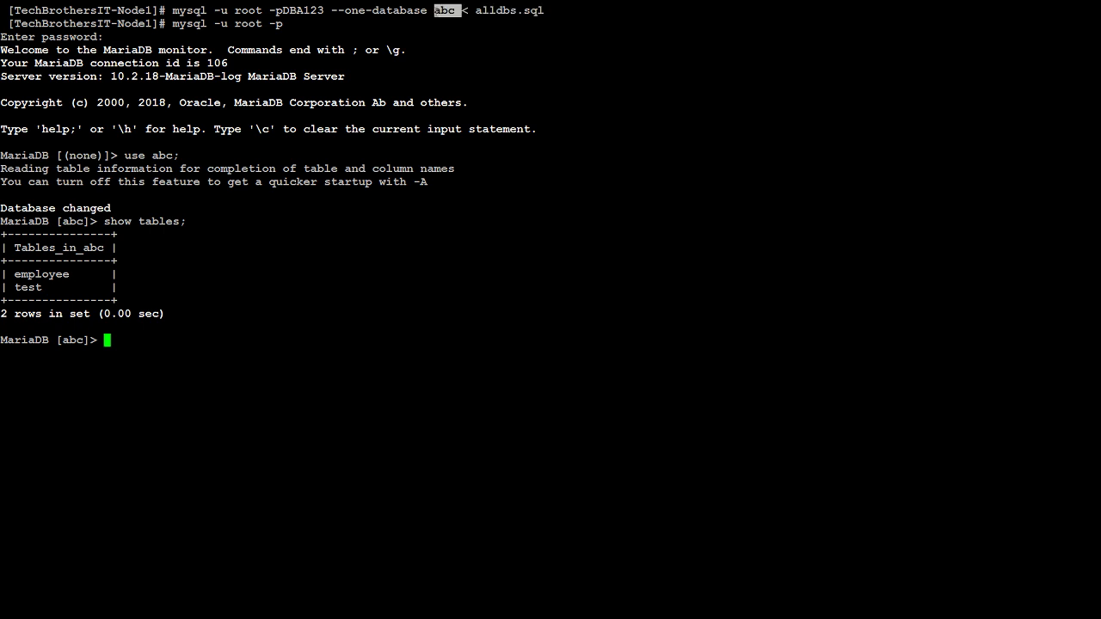
click(176, 311)
triple_click(99, 247)
click(159, 322)
triple_click(159, 324)
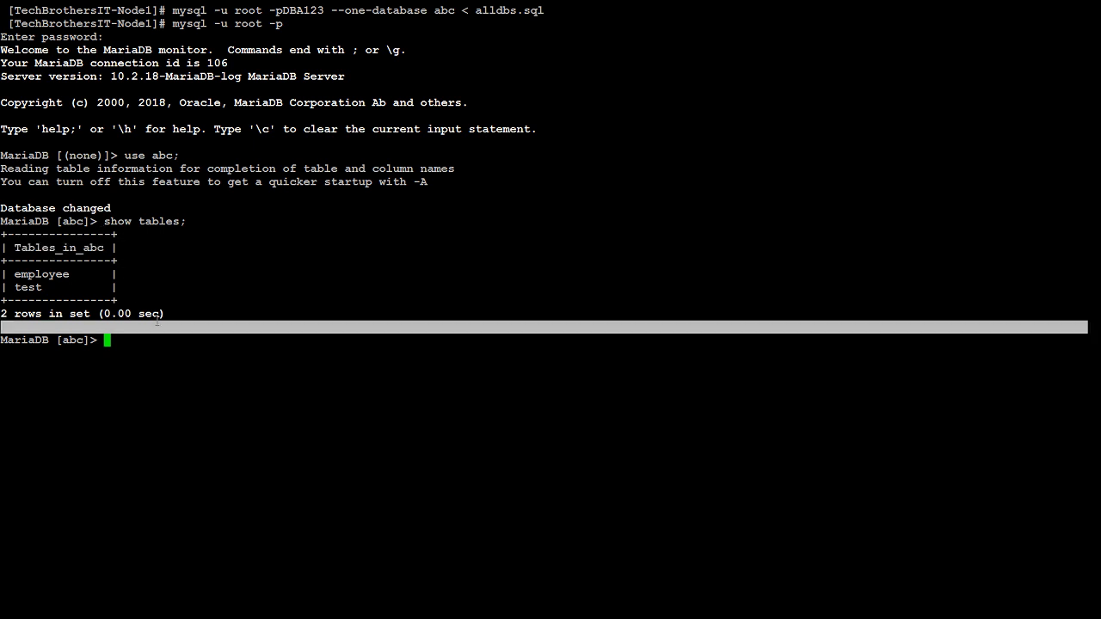
click(212, 261)
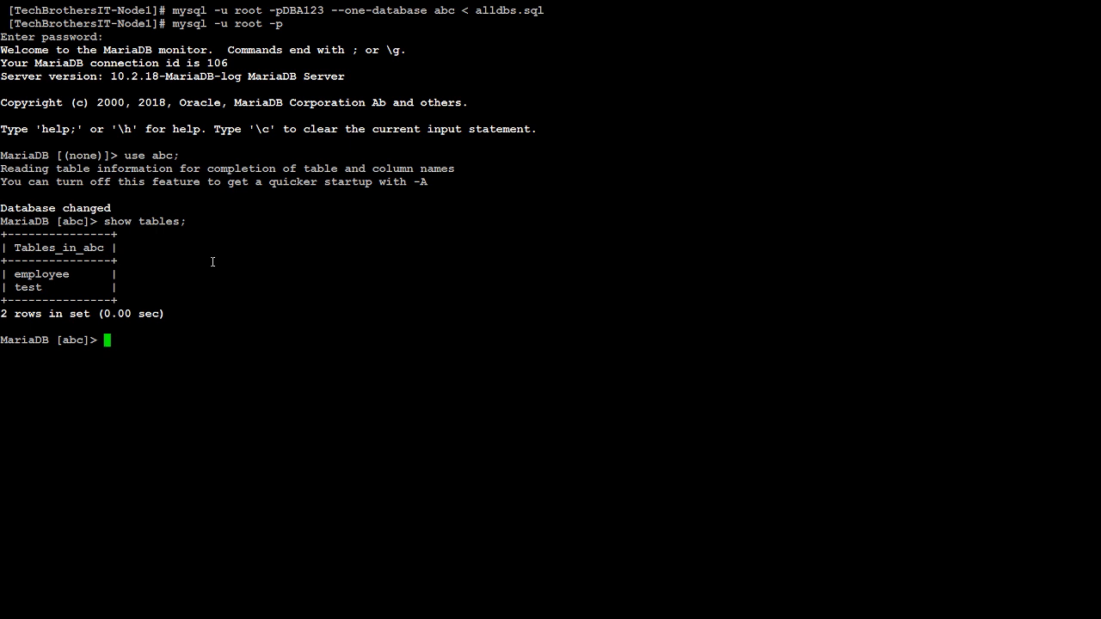
text(system clear)
Clear the screen and count the employee table rows, returning 1.
key(Return)
text(sele)
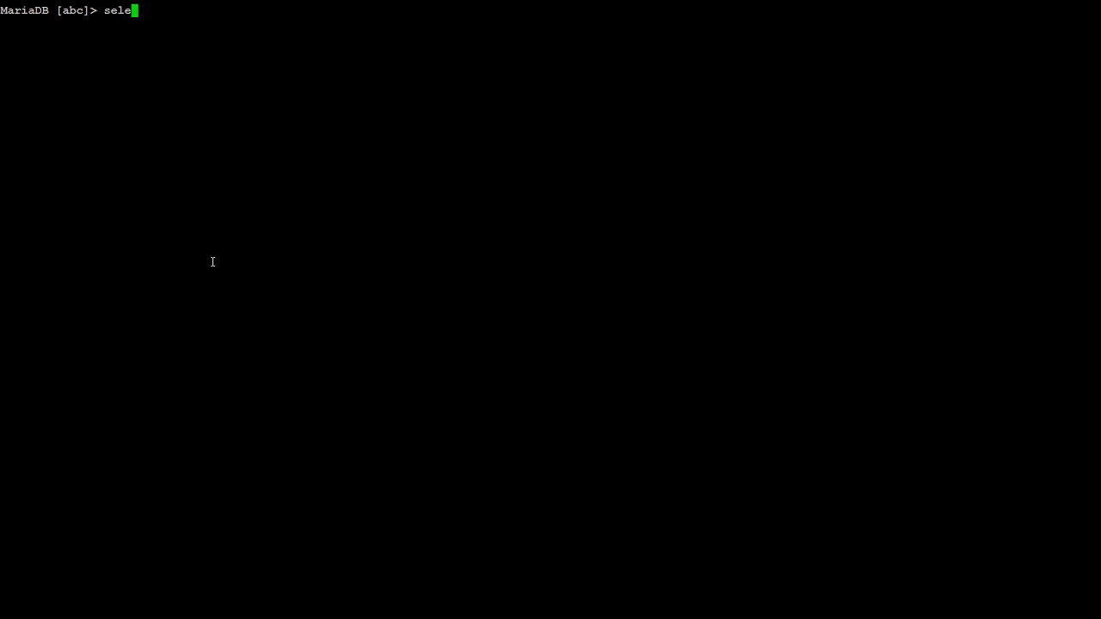
text(ct count(*) )
text(emp)
text(loyee)
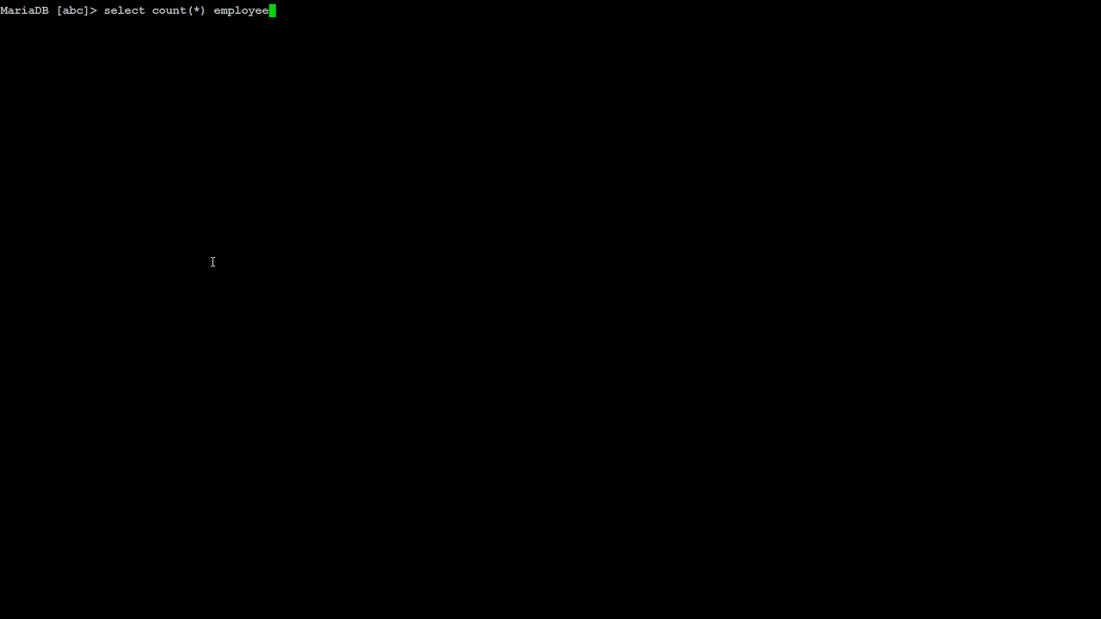
text(;)
key(Return)
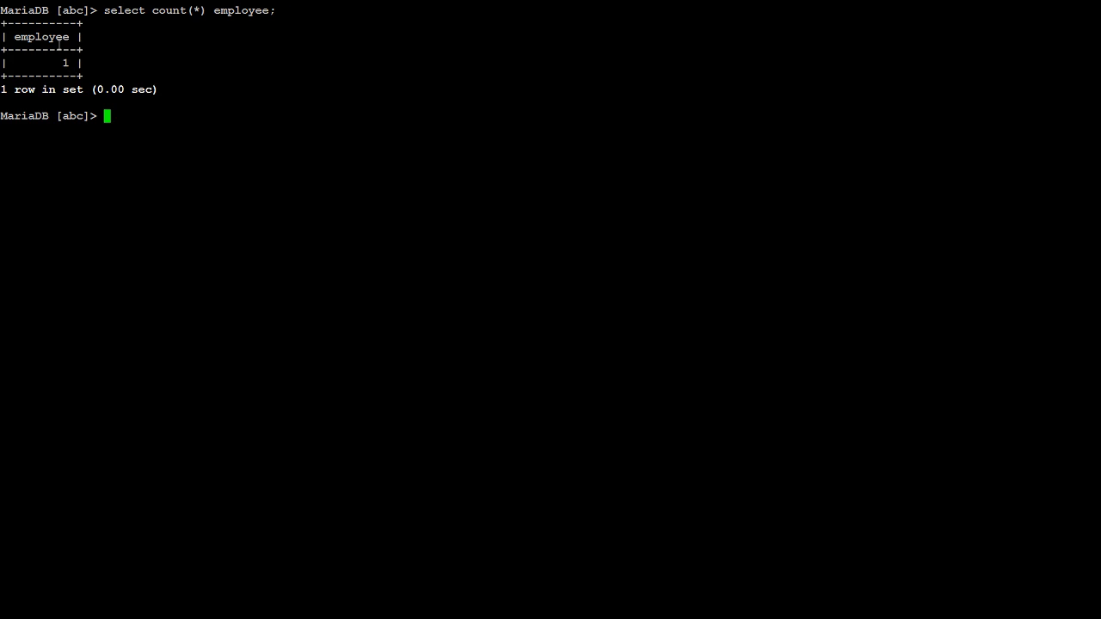
triple_click(63, 50)
click(189, 89)
text(se)
text(lect count(*))
text( from test;)
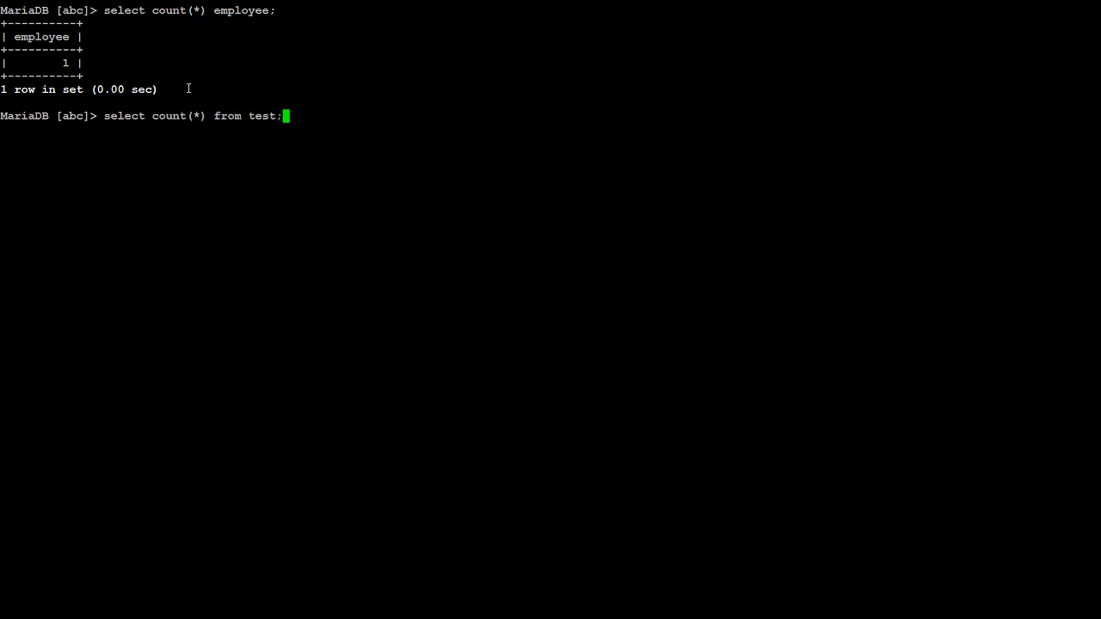
Run select count(*) from test; and confirm it also returns 1.
key(Return)
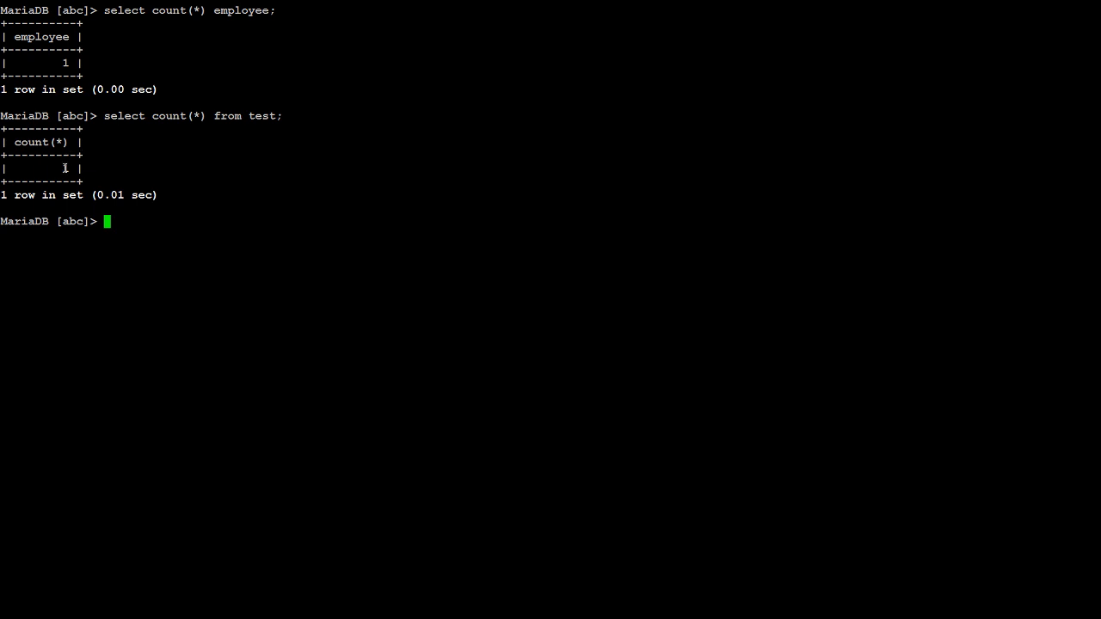
double_click(65, 168)
click(64, 58)
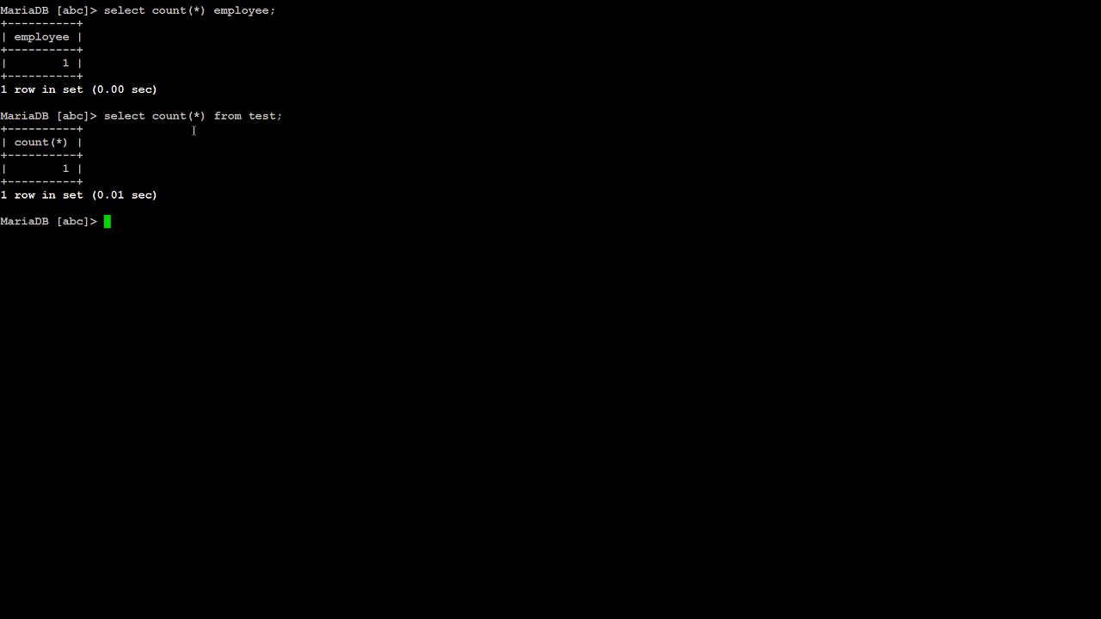